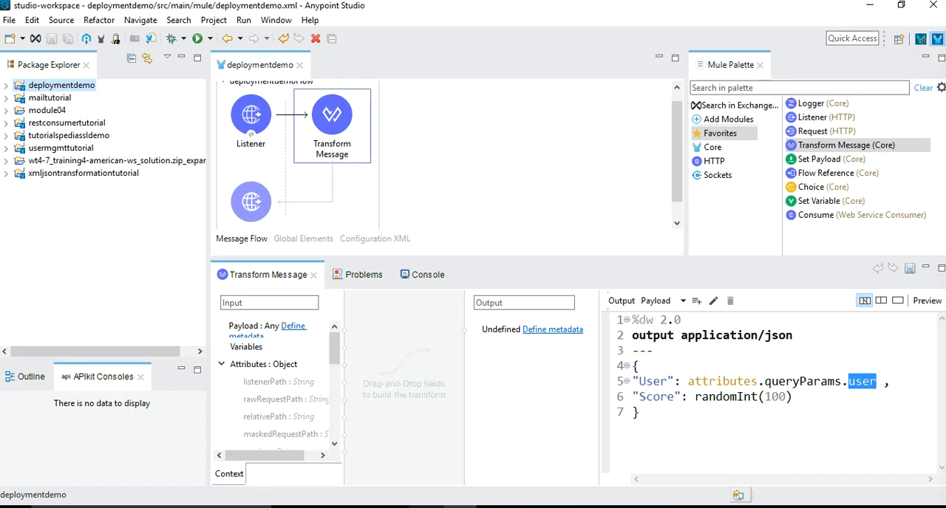
{"action": "left_click", "coordinate": [701, 398]}
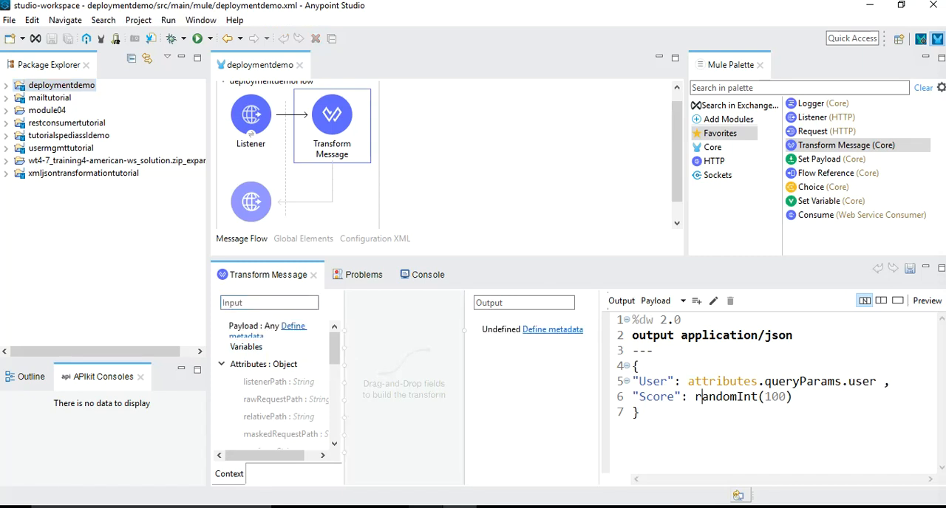
{"action": "mouse_move", "coordinate": [702, 397]}
{"action": "left_click", "coordinate": [639, 413]}
{"action": "left_click", "coordinate": [659, 396]}
{"action": "double_click", "coordinate": [862, 382]}
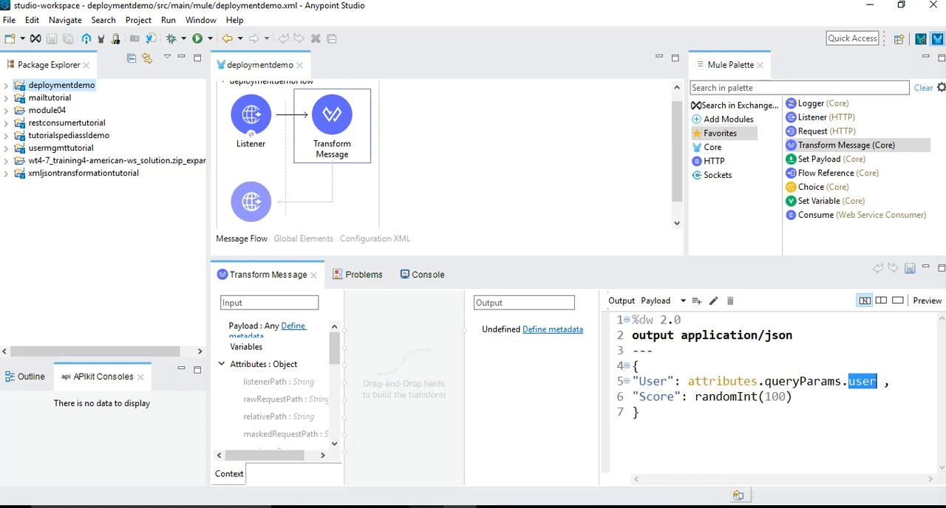
Open the Anypoint Platform credentials settings from the deploymentdemo project and remove the saved account
{"action": "left_click", "coordinate": [61, 85]}
{"action": "right_click", "coordinate": [68, 85]}
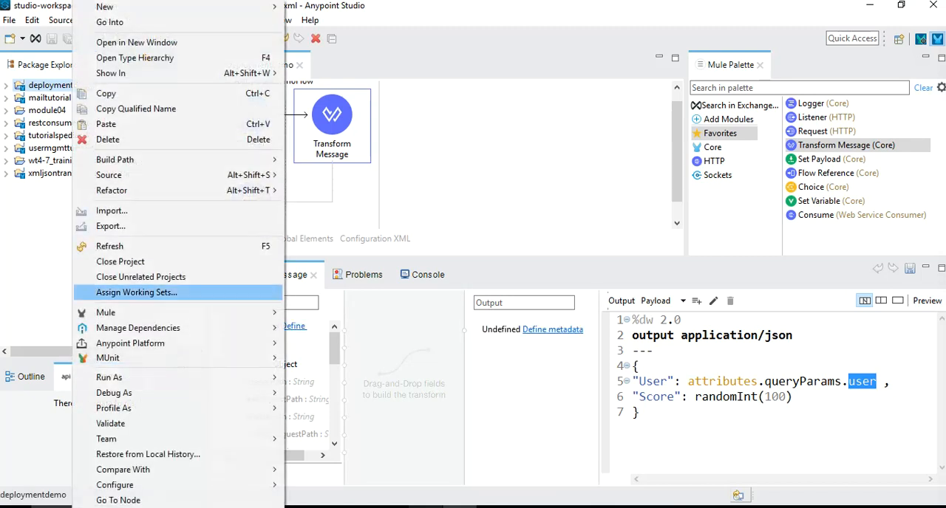
{"action": "mouse_move", "coordinate": [130, 343]}
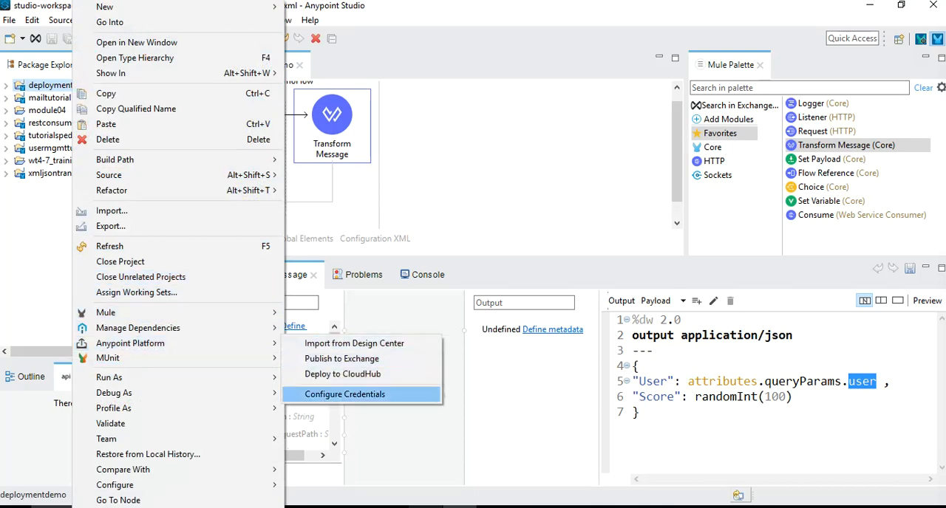
{"action": "left_click", "coordinate": [344, 394]}
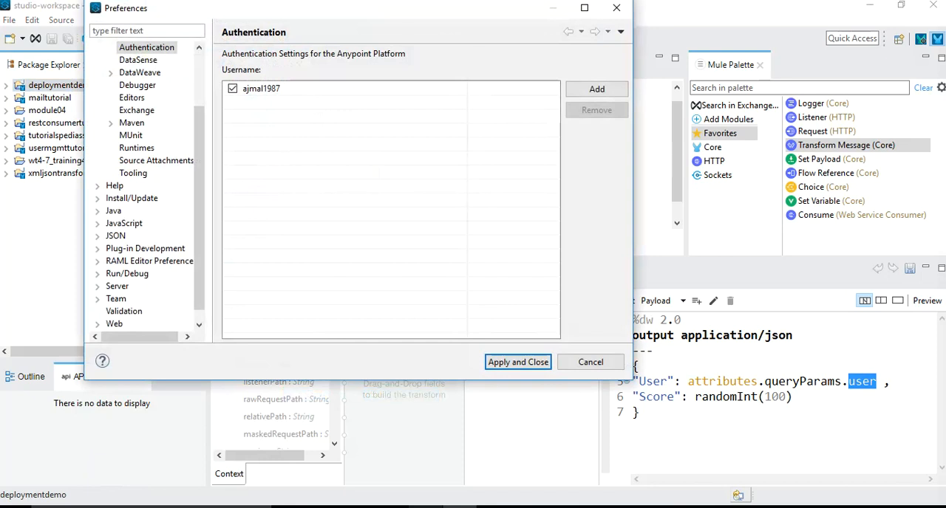
{"action": "left_click", "coordinate": [261, 89]}
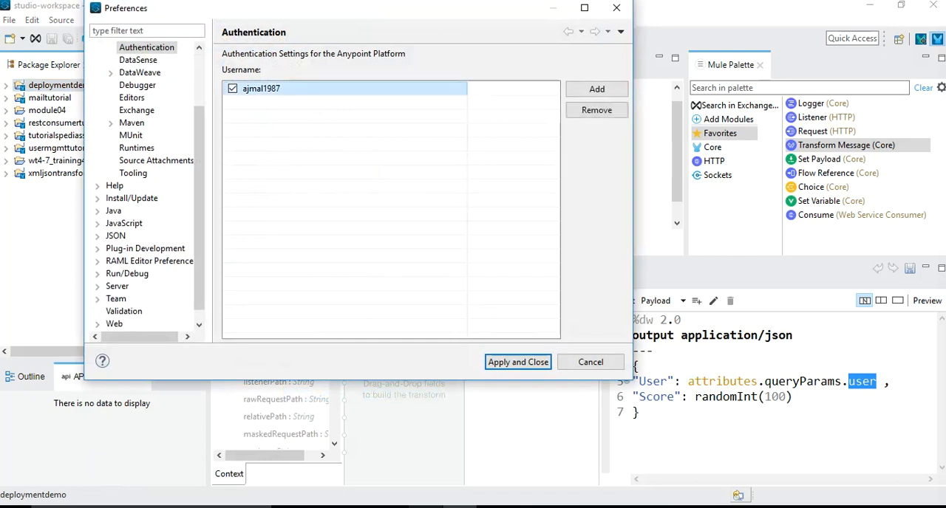
{"action": "left_click", "coordinate": [596, 110]}
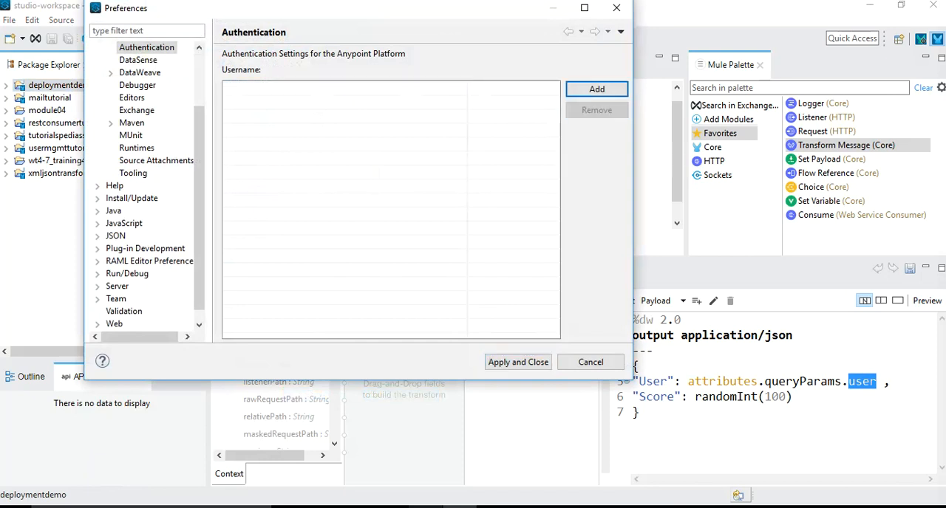
Add an Anypoint Platform account by signing in with the username and account password, and apply the authentication settings
{"action": "left_click", "coordinate": [596, 89]}
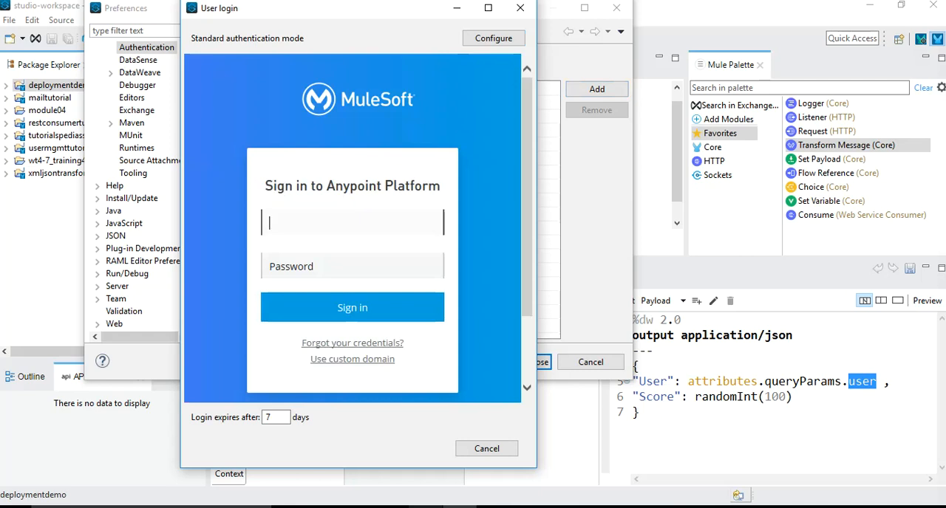
{"action": "type", "text": "ajmal1987"}
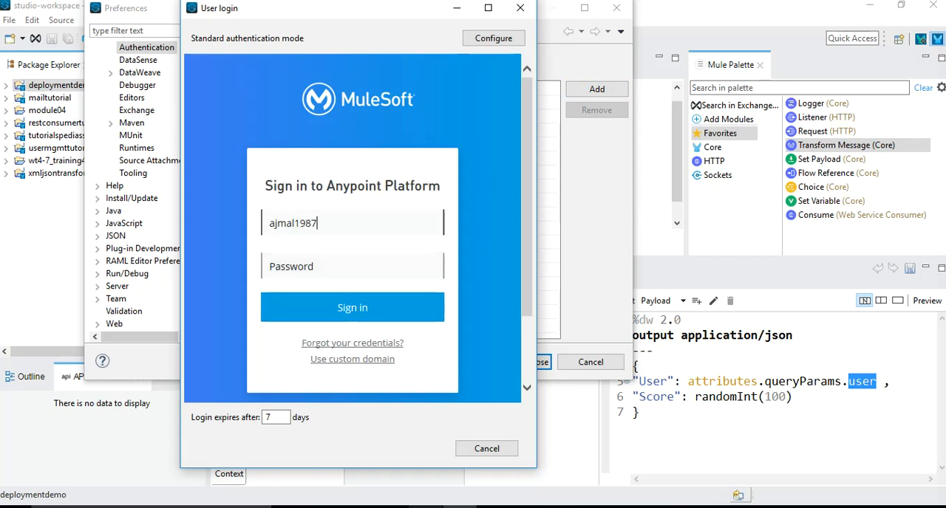
{"action": "key", "text": "Tab"}
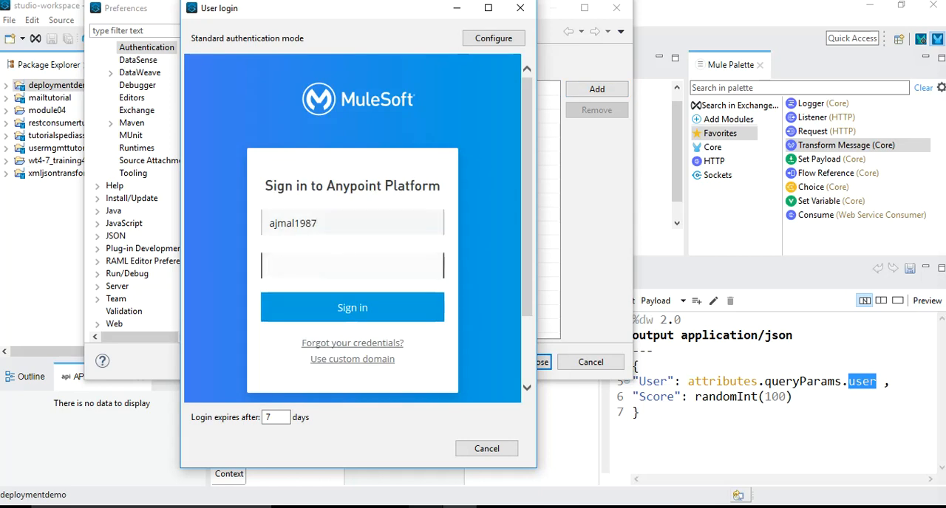
{"action": "type", "text": "•••••••••"}
{"action": "key", "text": "Return"}
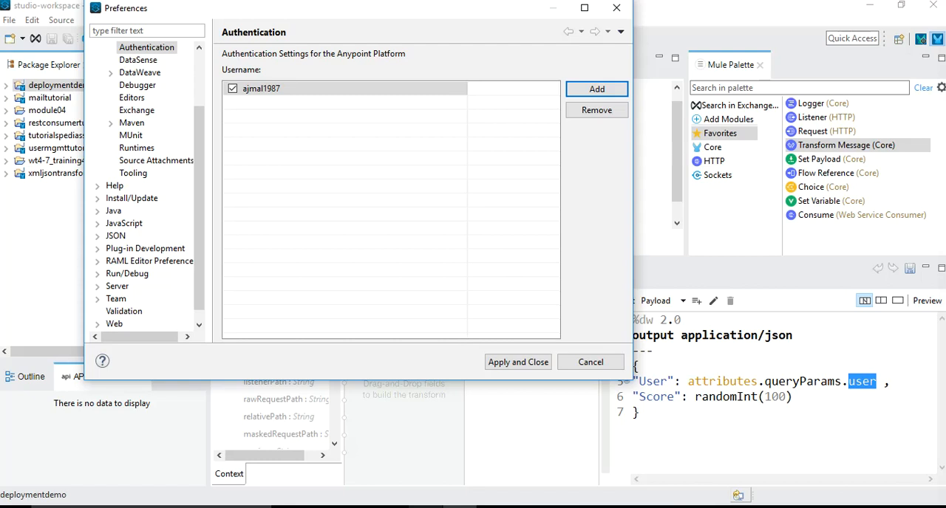
{"action": "left_click", "coordinate": [518, 362]}
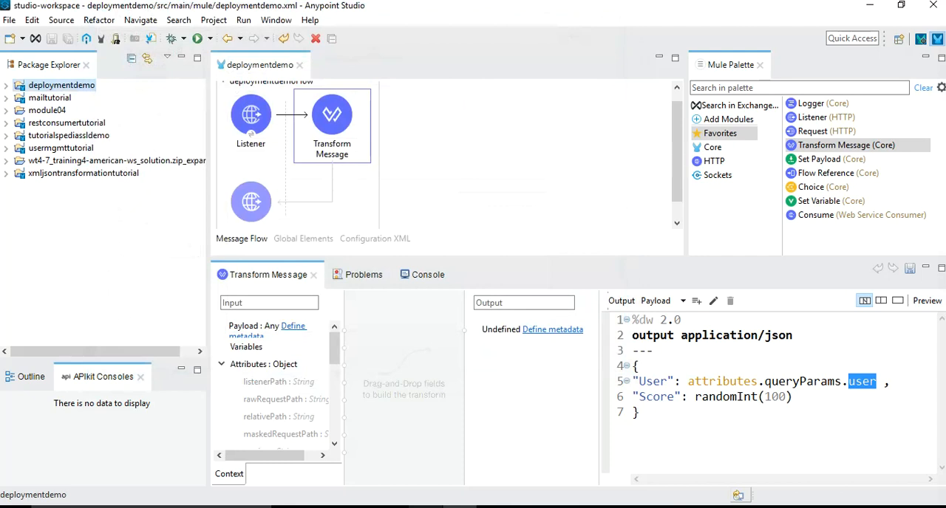
Start deploying the deploymentdemo project to CloudHub and name the application deploymentdemofromstudio
{"action": "right_click", "coordinate": [44, 85]}
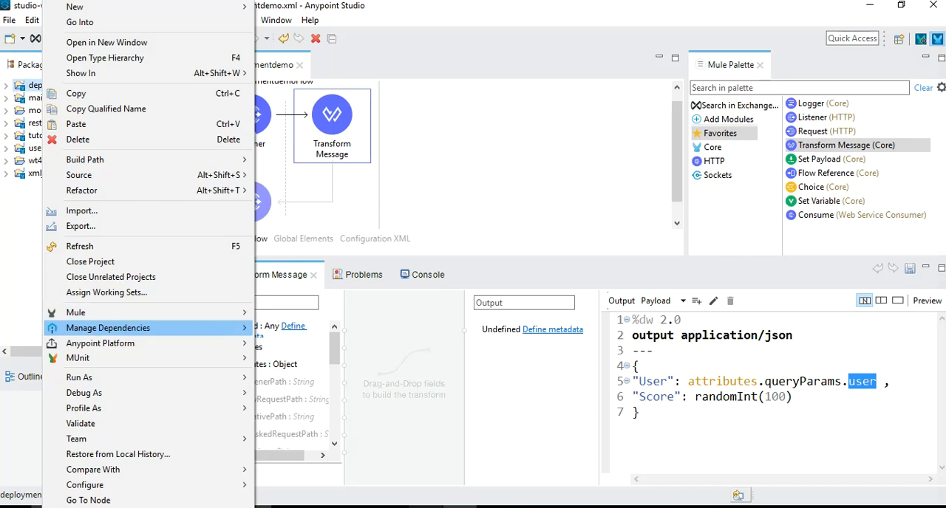
{"action": "mouse_move", "coordinate": [100, 342]}
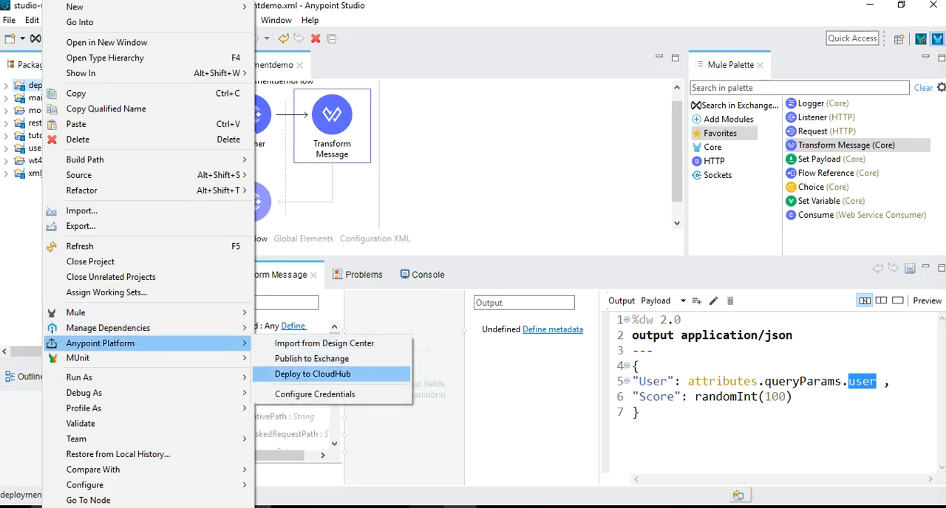
{"action": "left_click", "coordinate": [313, 374]}
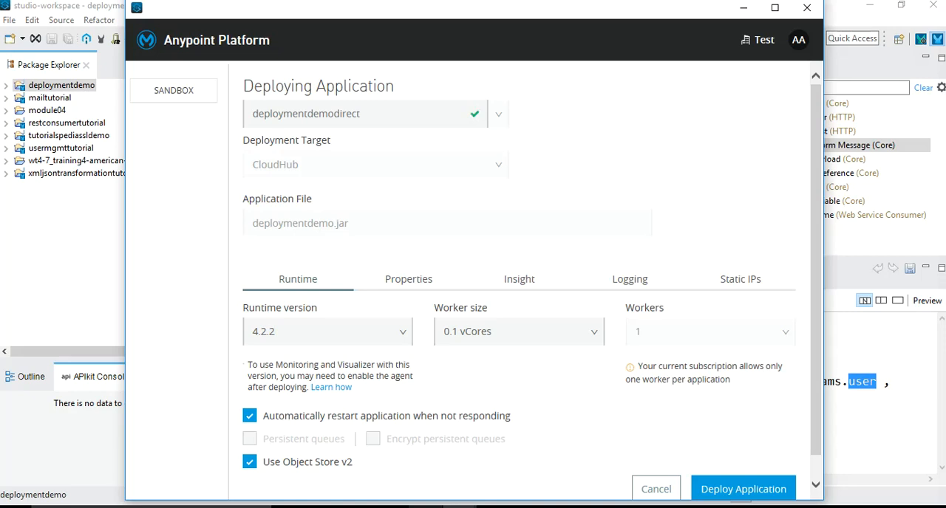
{"action": "left_click", "coordinate": [362, 113]}
{"action": "key", "text": "BackSpace"}
{"action": "key", "text": "BackSpace"}
{"action": "key", "text": "BackSpace"}
{"action": "key", "text": "BackSpace"}
{"action": "key", "text": "BackSpace"}
{"action": "key", "text": "BackSpace"}
{"action": "type", "text": "fro"}
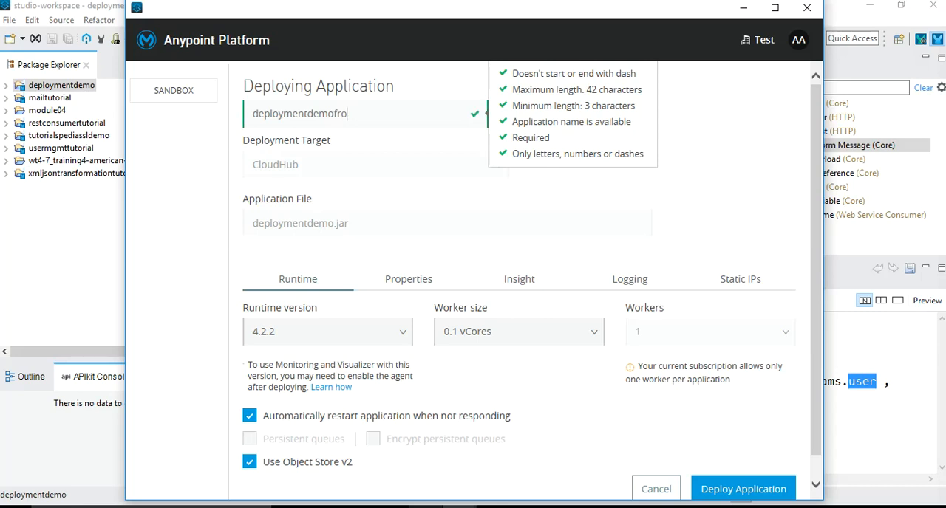
{"action": "type", "text": "mstudio"}
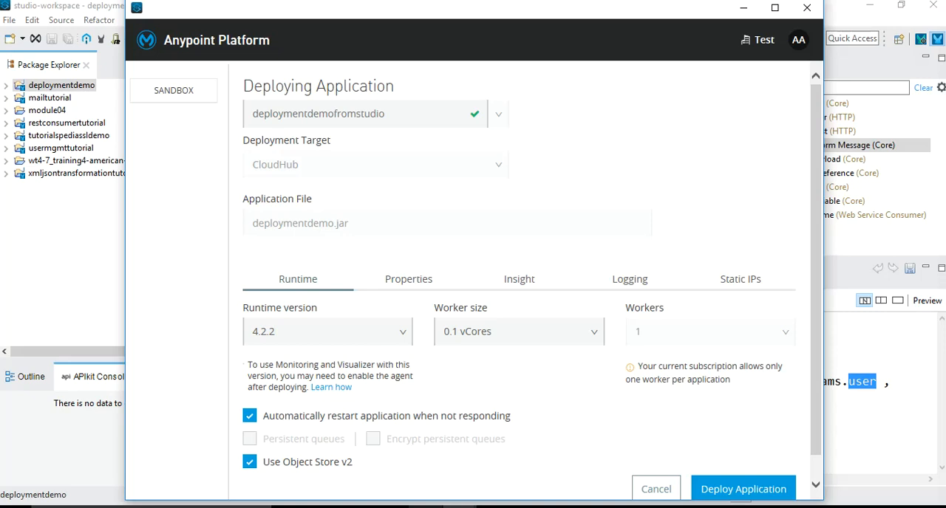
Review the runtime version and worker size options, keep 4.2.2 and 0.1 vCores, and deploy the application
{"action": "left_click", "coordinate": [402, 332]}
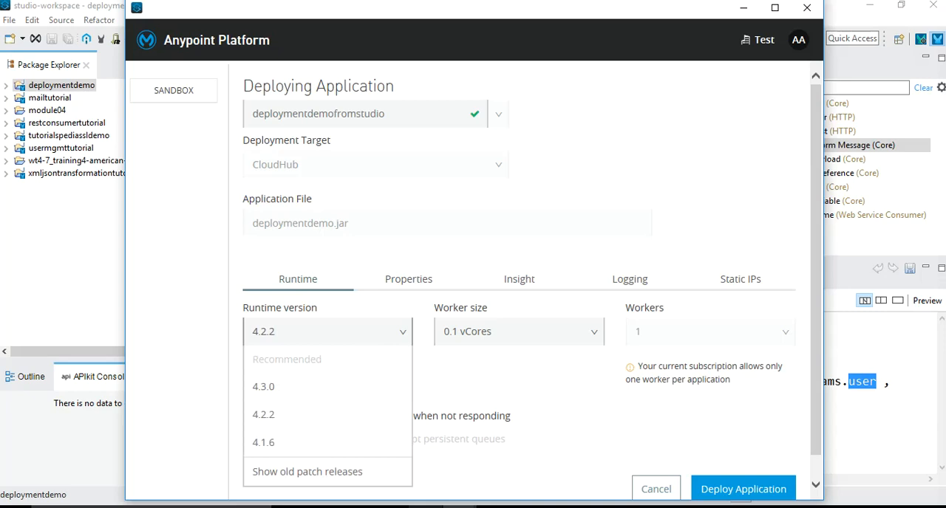
{"action": "left_click", "coordinate": [401, 332]}
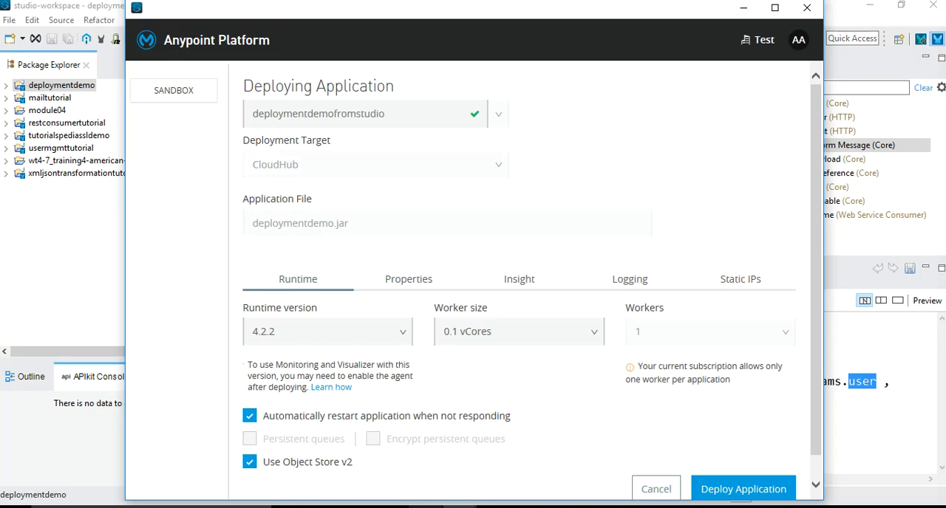
{"action": "left_click", "coordinate": [519, 332]}
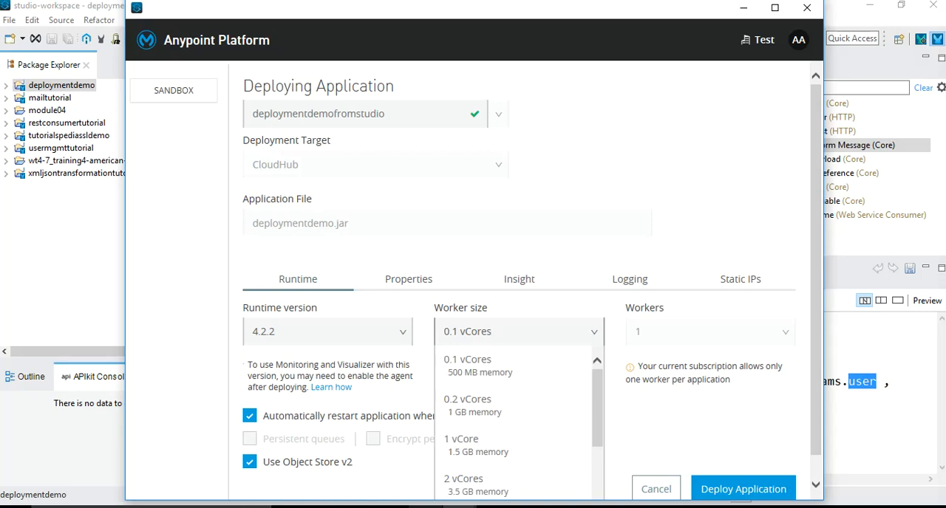
{"action": "scroll", "coordinate": [517, 421], "scroll_direction": "down", "scroll_amount": 3}
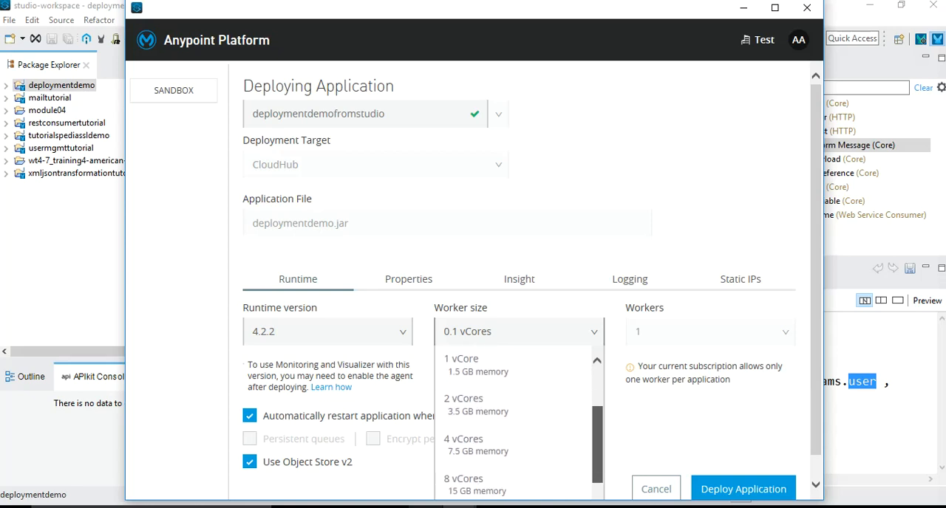
{"action": "scroll", "coordinate": [517, 421], "scroll_direction": "up", "scroll_amount": 2}
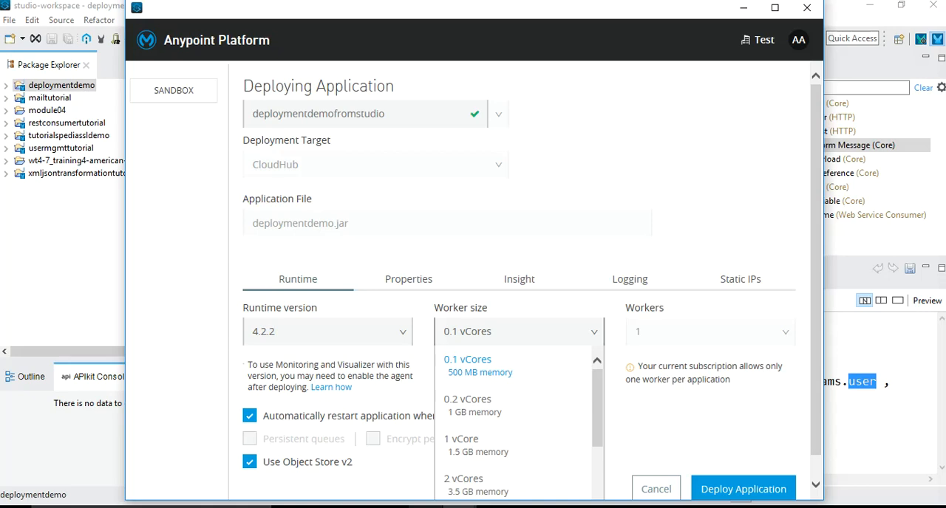
{"action": "key", "text": "Escape"}
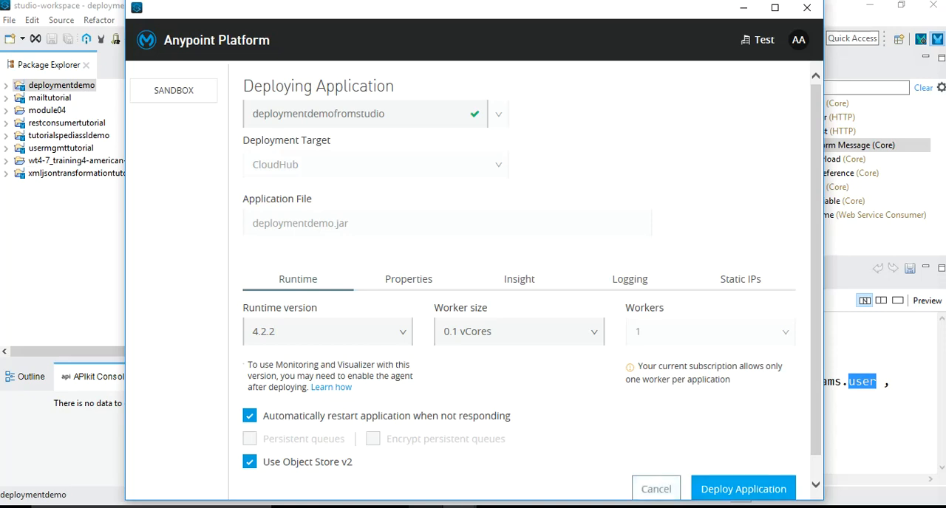
{"action": "left_click", "coordinate": [743, 489]}
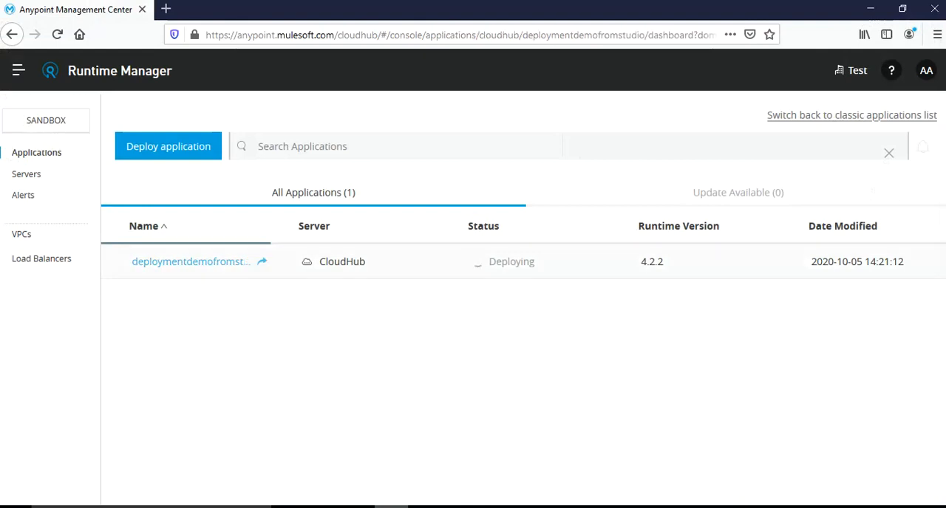
In the browser's Runtime Manager, open the logs of deploymentdemofromstudio and follow the worker startup and application start messages
{"action": "left_click", "coordinate": [191, 261]}
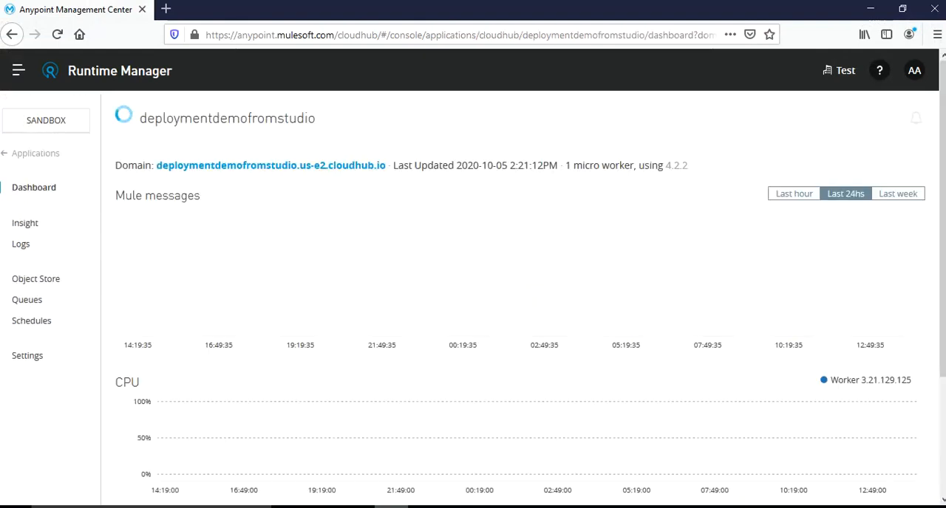
{"action": "left_click", "coordinate": [21, 244]}
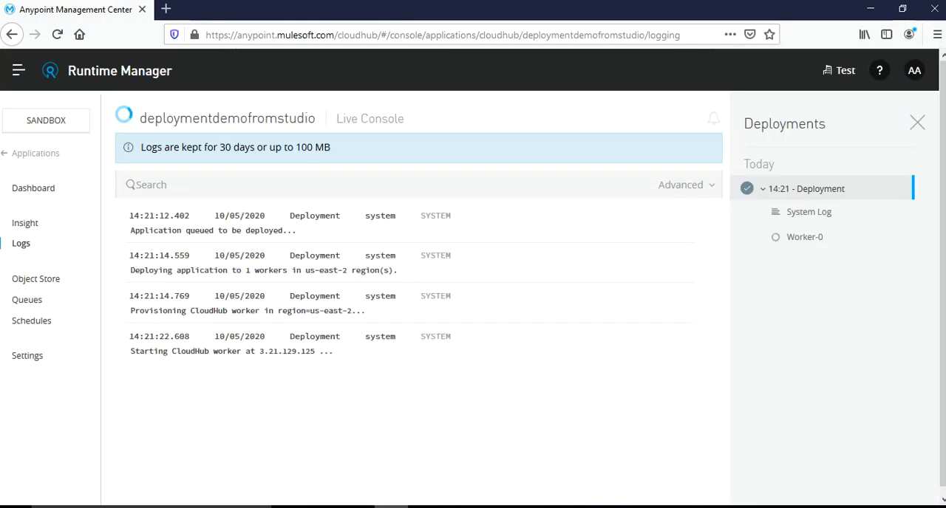
{"action": "left_click_drag", "start_coordinate": [130, 351], "coordinate": [315, 351]}
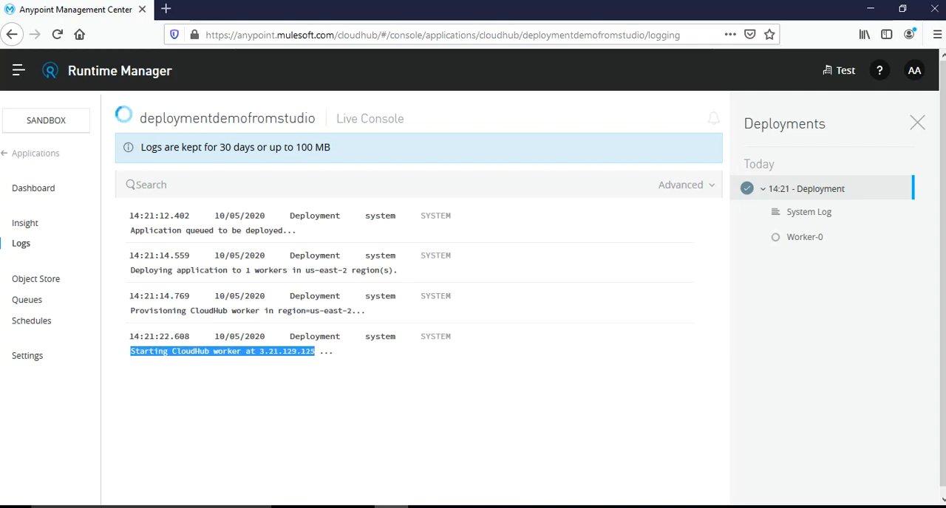
{"action": "left_click", "coordinate": [317, 352]}
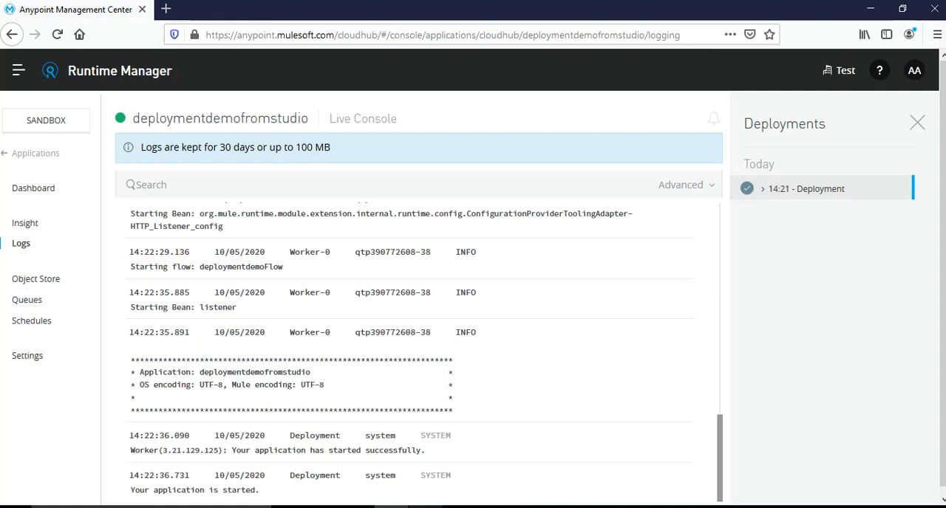
{"action": "left_click_drag", "start_coordinate": [130, 490], "coordinate": [260, 490]}
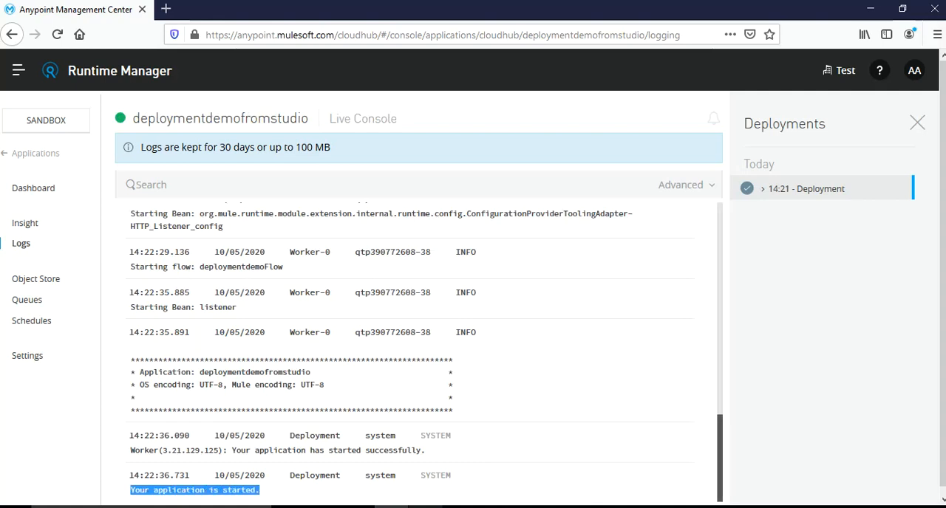
Check the application's status in the applications list and view its dashboard charts for the last hour
{"action": "left_click", "coordinate": [29, 152]}
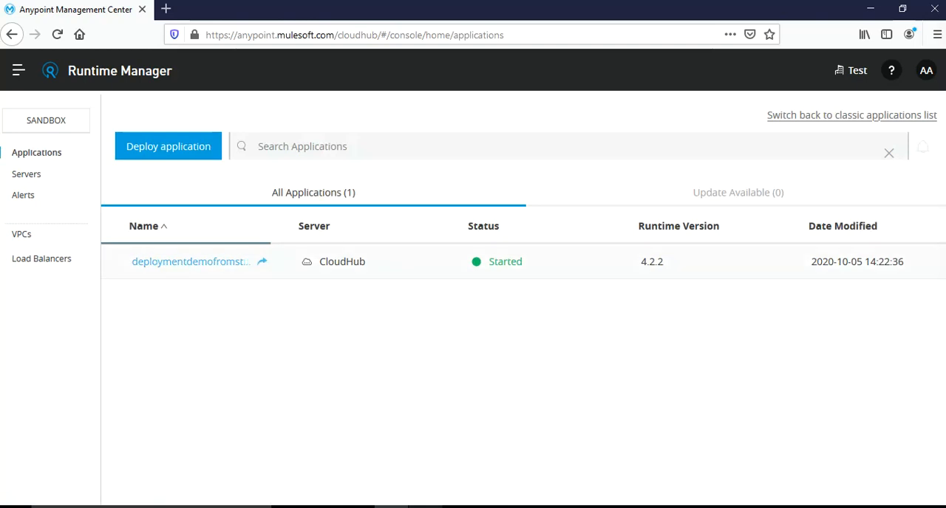
{"action": "left_click", "coordinate": [197, 262]}
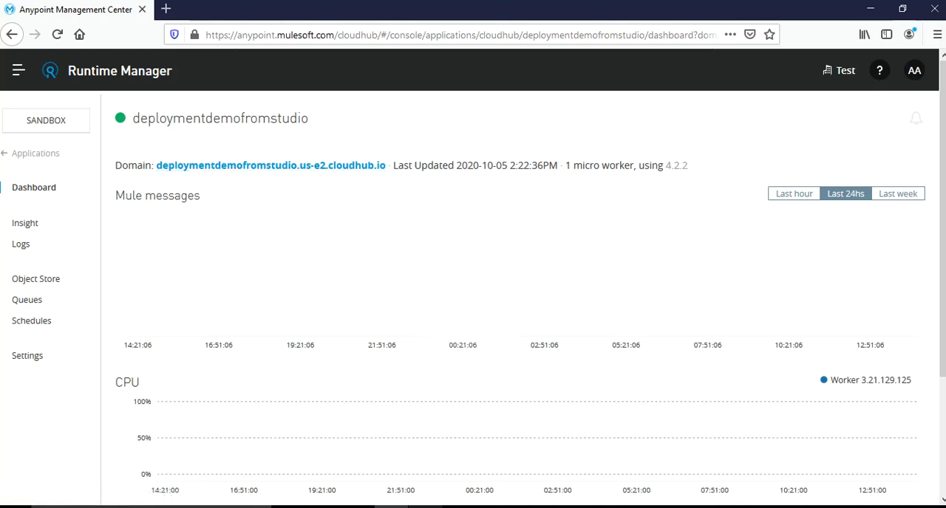
{"action": "left_click", "coordinate": [794, 193]}
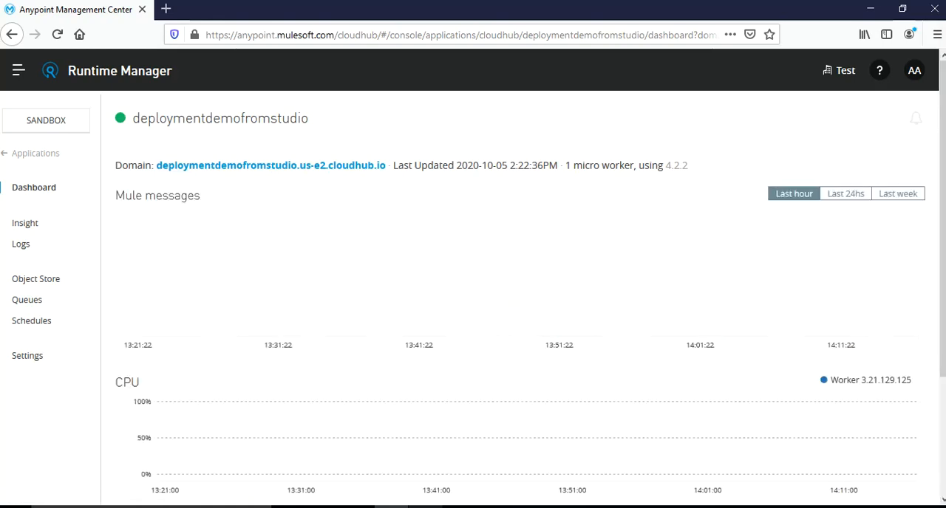
{"action": "scroll", "coordinate": [518, 295], "scroll_direction": "down", "scroll_amount": 2}
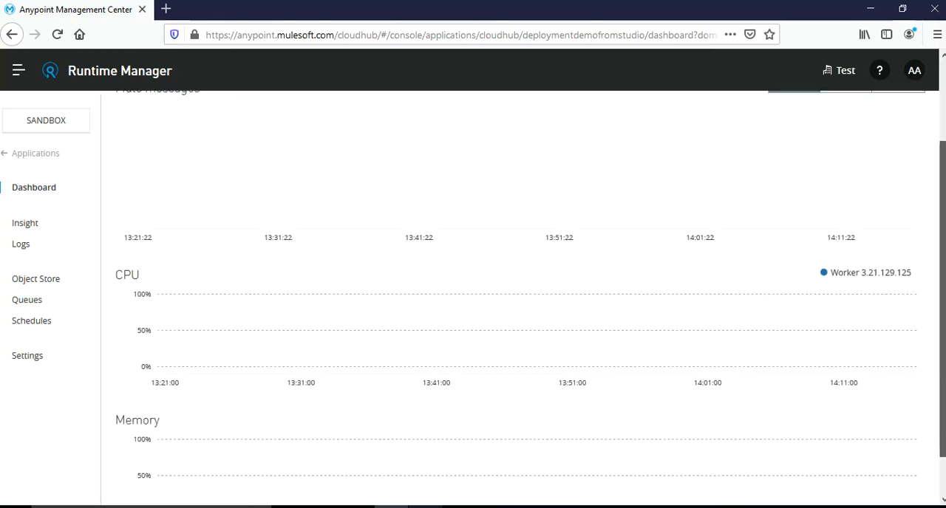
{"action": "scroll", "coordinate": [517, 295], "scroll_direction": "up", "scroll_amount": 2}
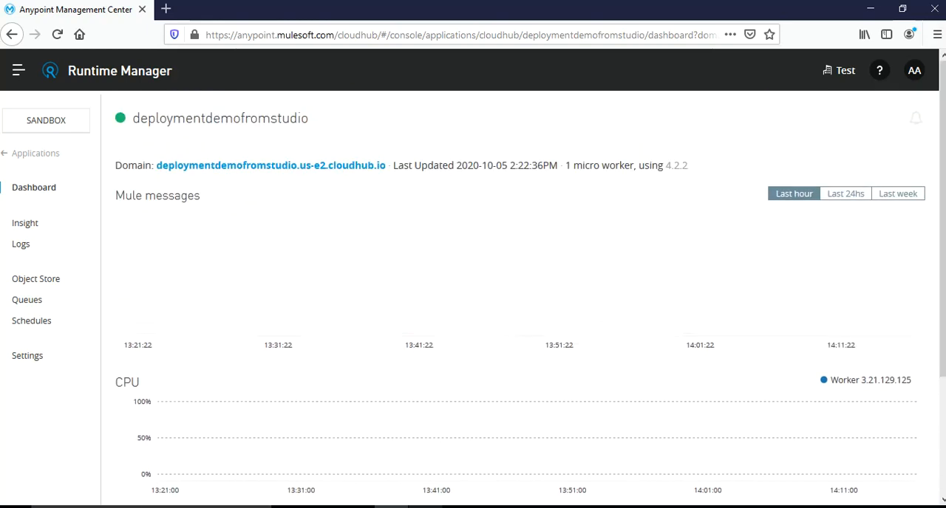
Open the application's domain deploymentdemofromstudio.us-e2.cloudhub.io from its dashboard and load it in a new browser tab
{"action": "left_click", "coordinate": [271, 165]}
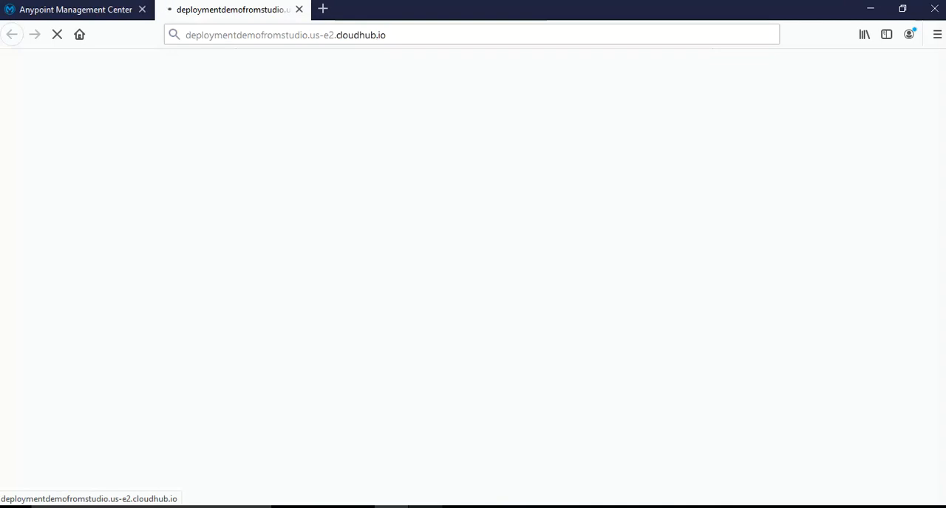
{"action": "left_click", "coordinate": [369, 35]}
{"action": "left_click", "coordinate": [387, 34]}
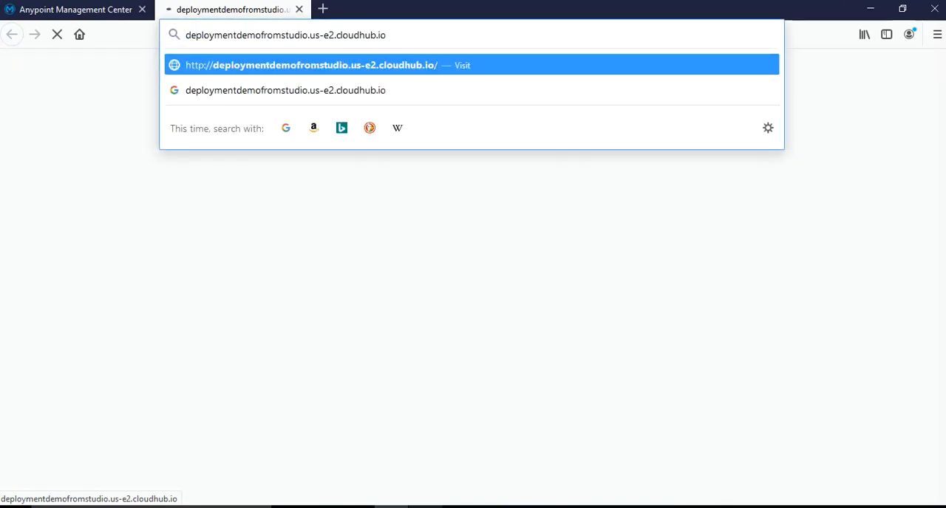
{"action": "key", "text": "Return"}
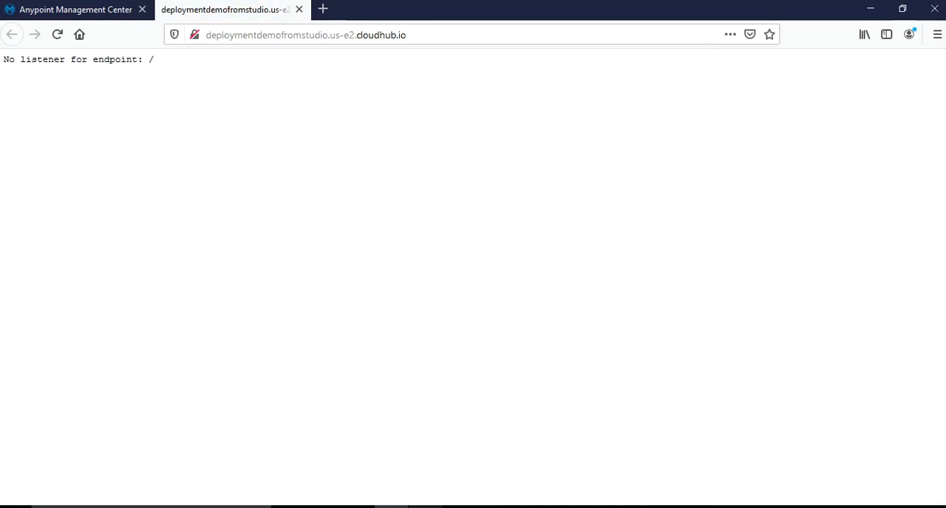
Copy the Listener's path deploymentdemo in Anypoint Studio and append it to the application's address in the browser
{"action": "left_click", "coordinate": [414, 35]}
{"action": "left_click", "coordinate": [414, 35]}
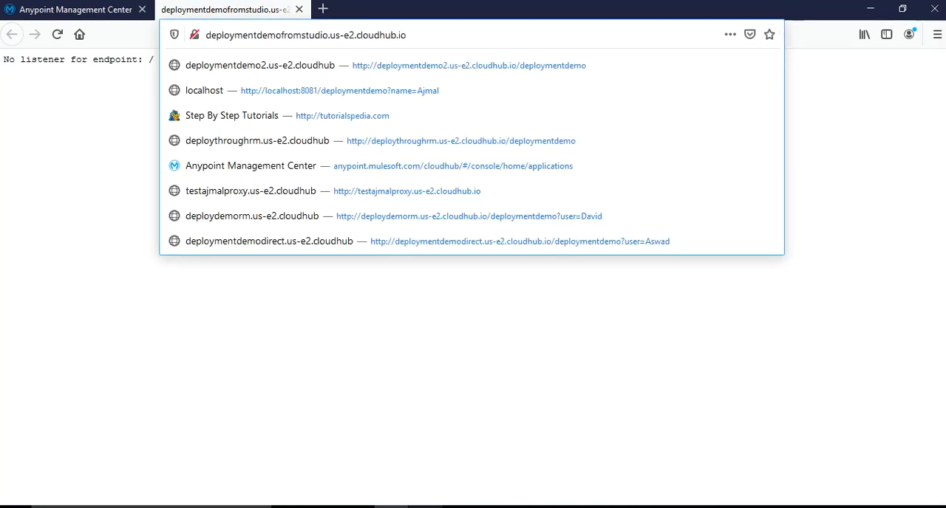
{"action": "type", "text": "/"}
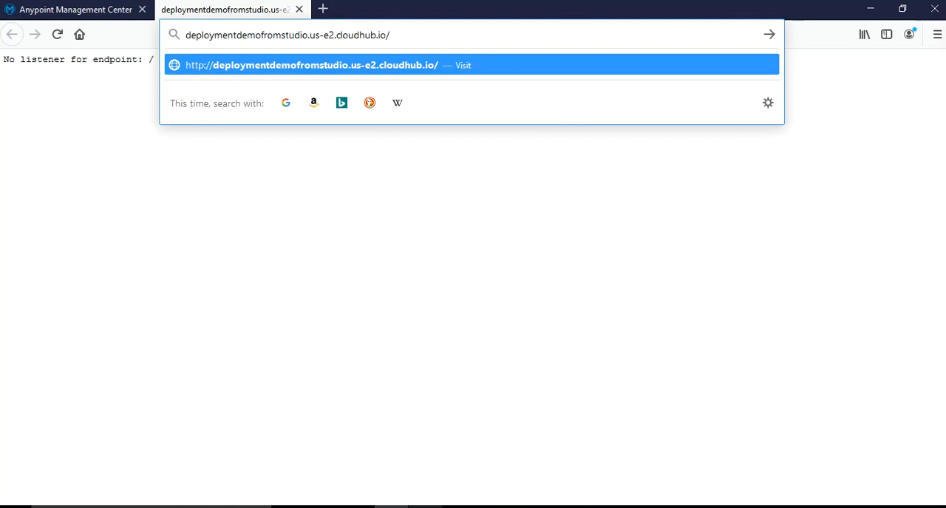
{"action": "type", "text": "de"}
{"action": "key", "text": "BackSpace"}
{"action": "key", "text": "BackSpace"}
{"action": "left_click", "coordinate": [460, 506]}
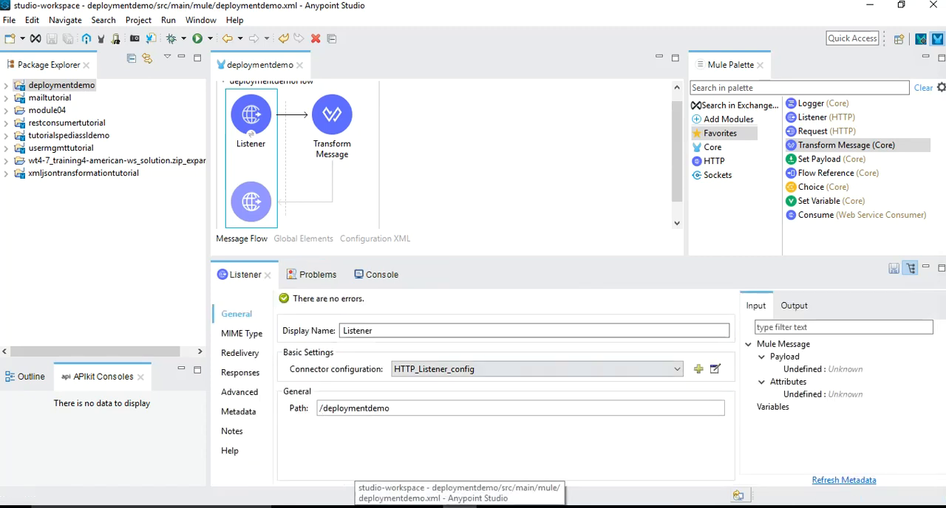
{"action": "left_click_drag", "start_coordinate": [390, 409], "coordinate": [323, 409]}
{"action": "key", "text": "ctrl+c"}
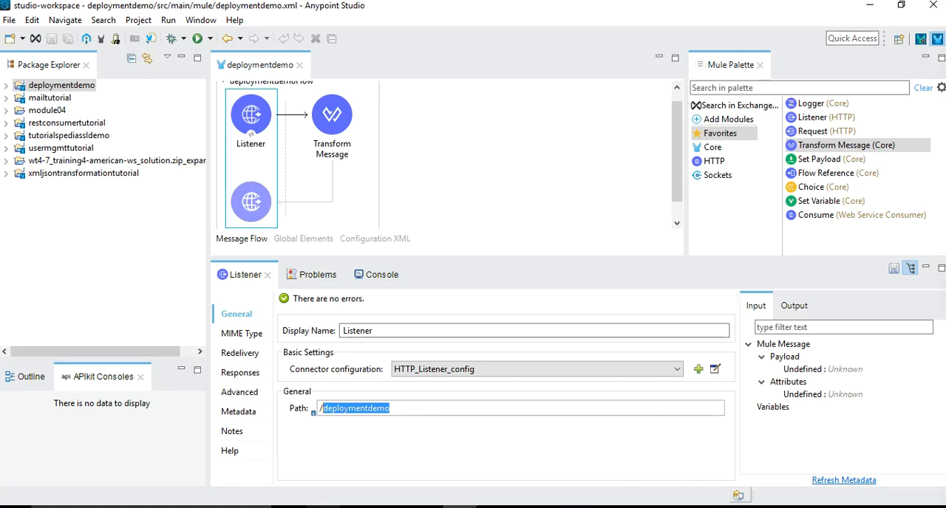
{"action": "left_click", "coordinate": [391, 507]}
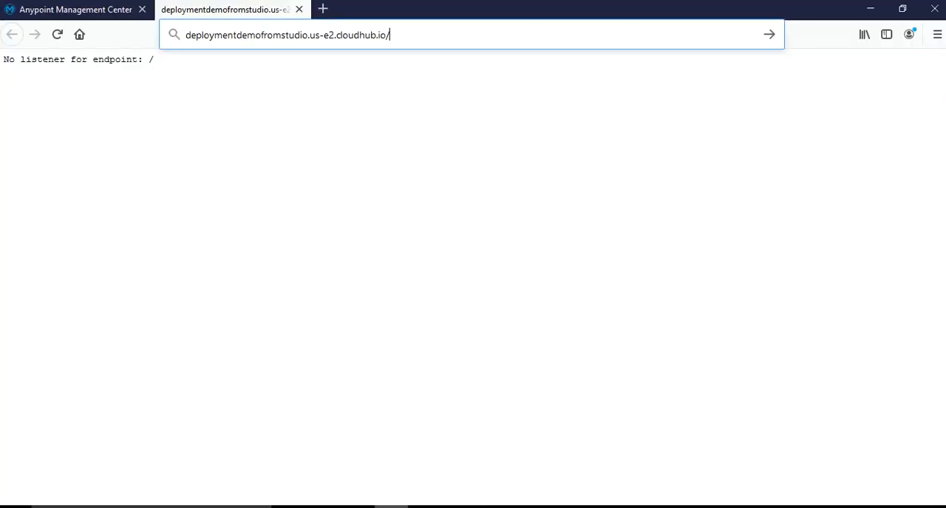
{"action": "key", "text": "ctrl+v"}
Add the query parameter user with a first name as its value and request the deploymentdemo endpoint
{"action": "type", "text": "?"}
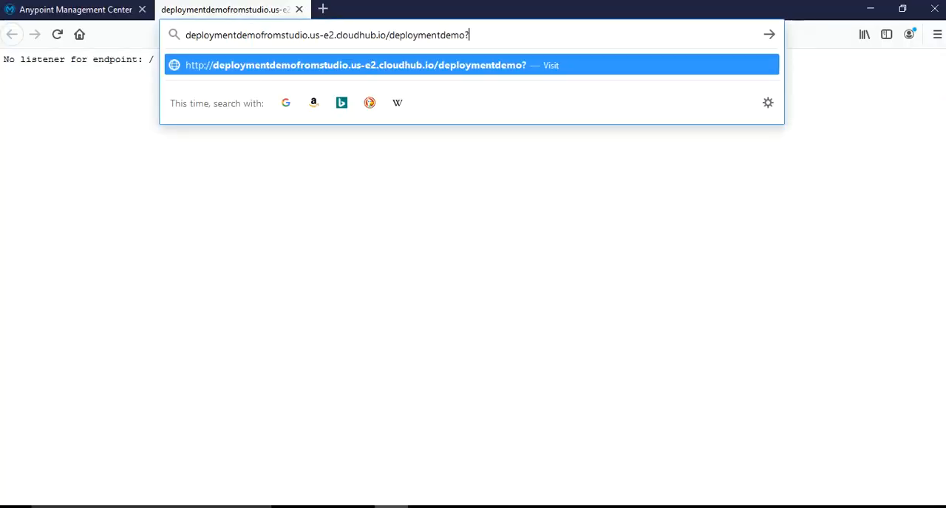
{"action": "type", "text": "user=Ajmal"}
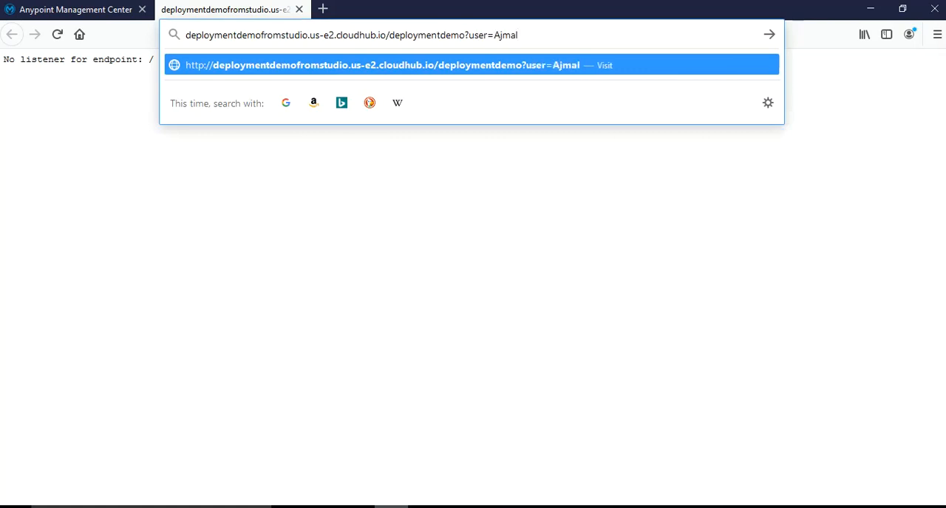
{"action": "key", "text": "Return"}
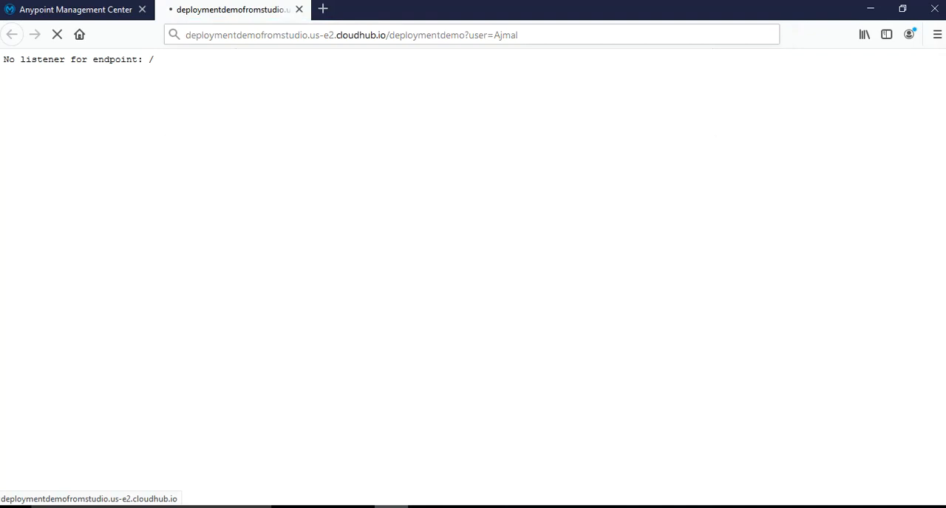
Inspect the user and score in the JSON response, look at its raw data, and return to the formatted view
{"action": "left_click_drag", "start_coordinate": [63, 105], "coordinate": [11, 92]}
{"action": "left_click", "coordinate": [11, 91]}
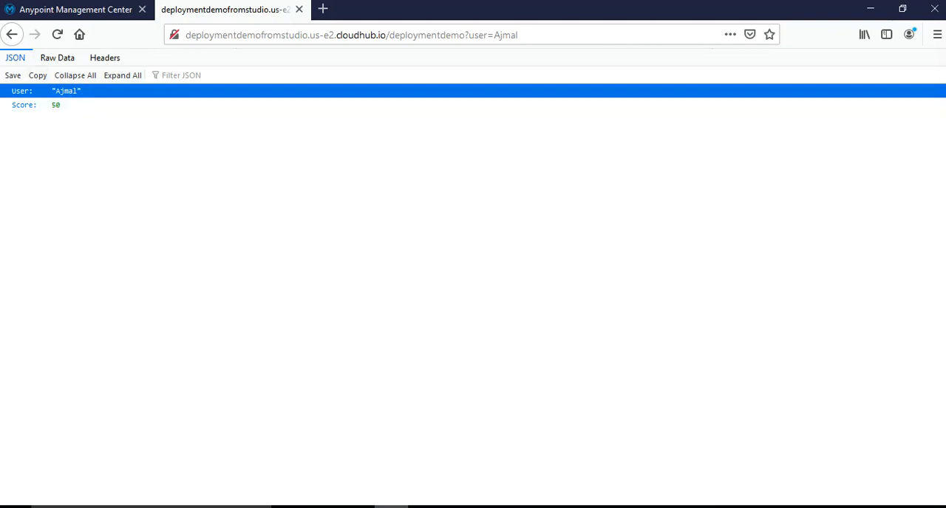
{"action": "left_click", "coordinate": [57, 58]}
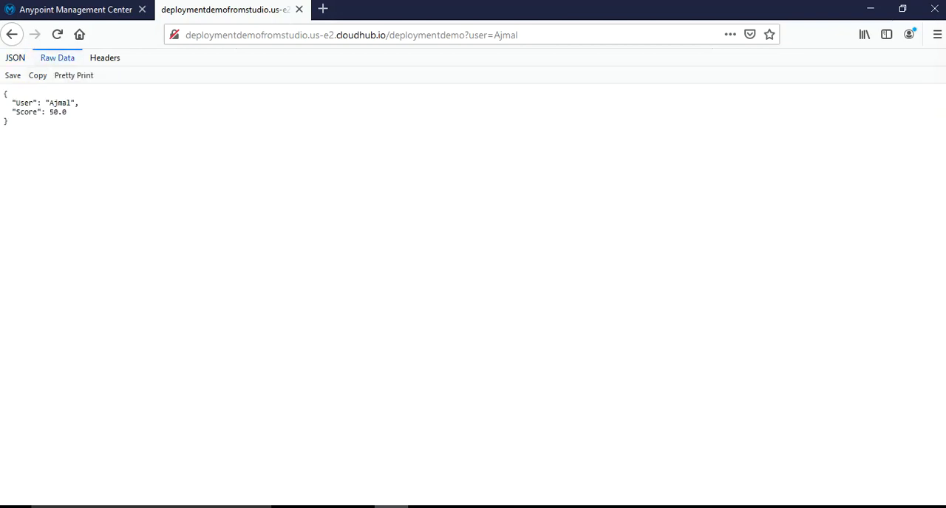
{"action": "left_click", "coordinate": [15, 58]}
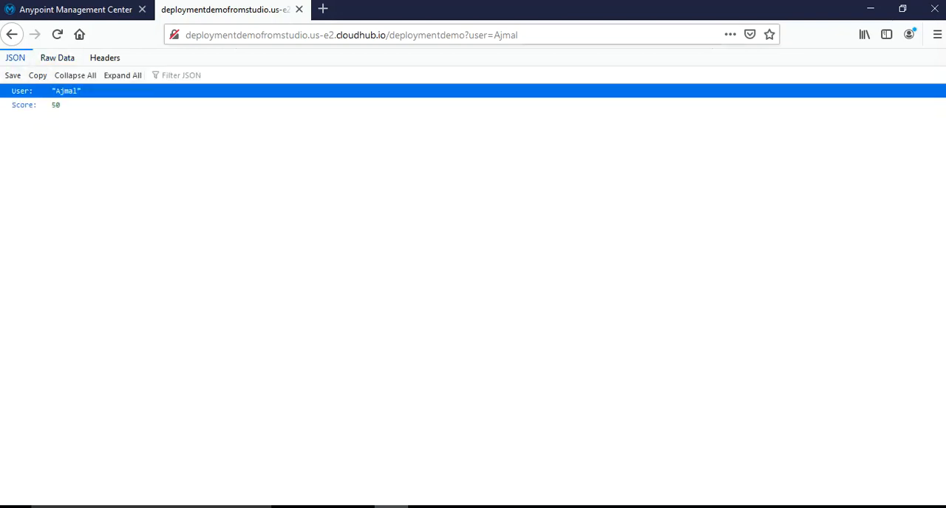
Request the endpoint with a different first name as the user parameter and check the returned score
{"action": "double_click", "coordinate": [506, 35]}
{"action": "type", "text": "David"}
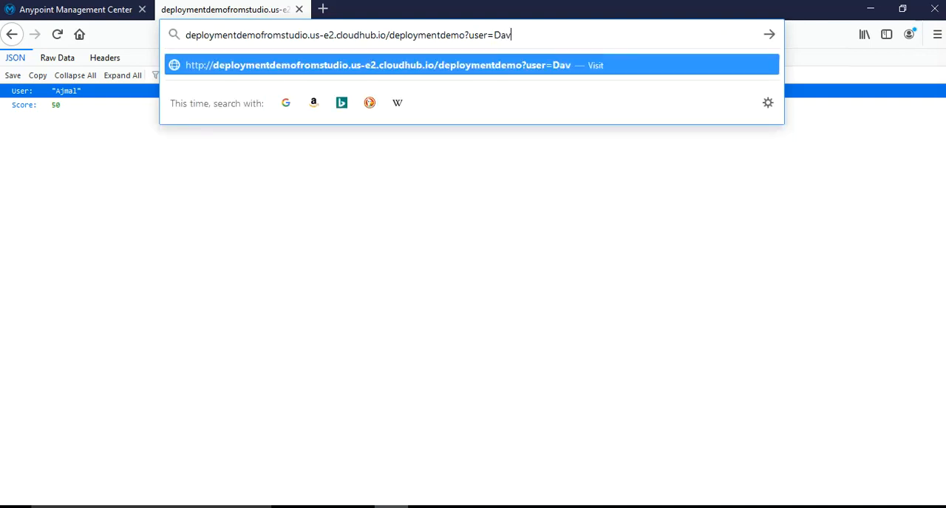
{"action": "key", "text": "Return"}
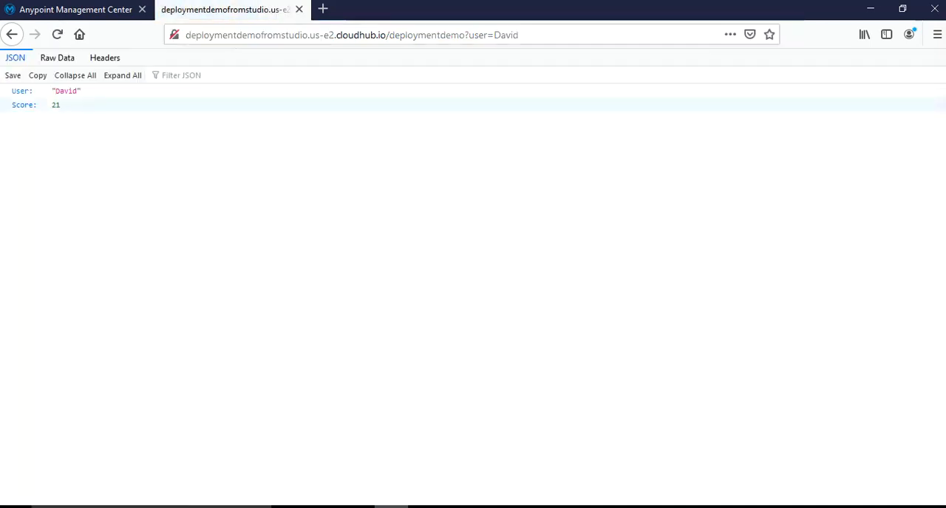
{"action": "left_click_drag", "start_coordinate": [61, 105], "coordinate": [51, 105]}
{"action": "left_click", "coordinate": [56, 105]}
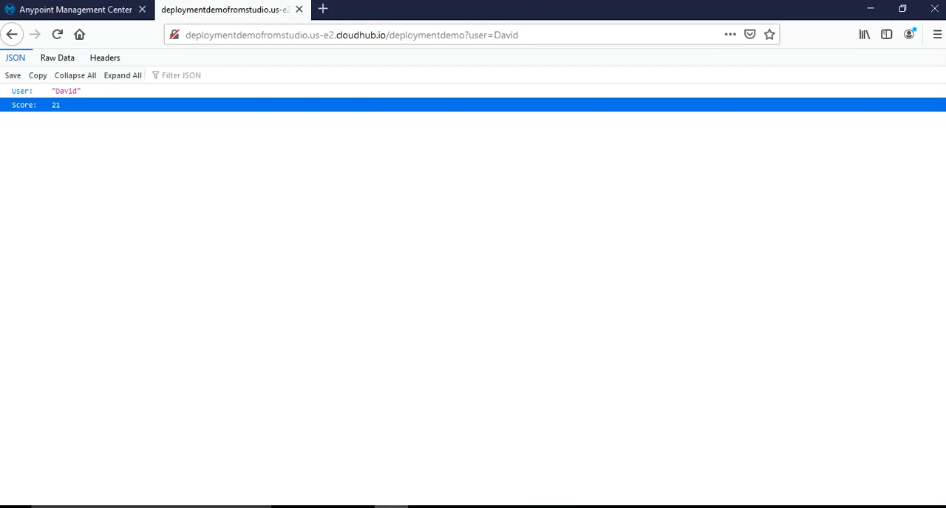
Return to the application's dashboard in Runtime Manager and check the Mule messages chart, including the last 24 hours
{"action": "key", "text": "alt+Tab"}
{"action": "left_click", "coordinate": [391, 507]}
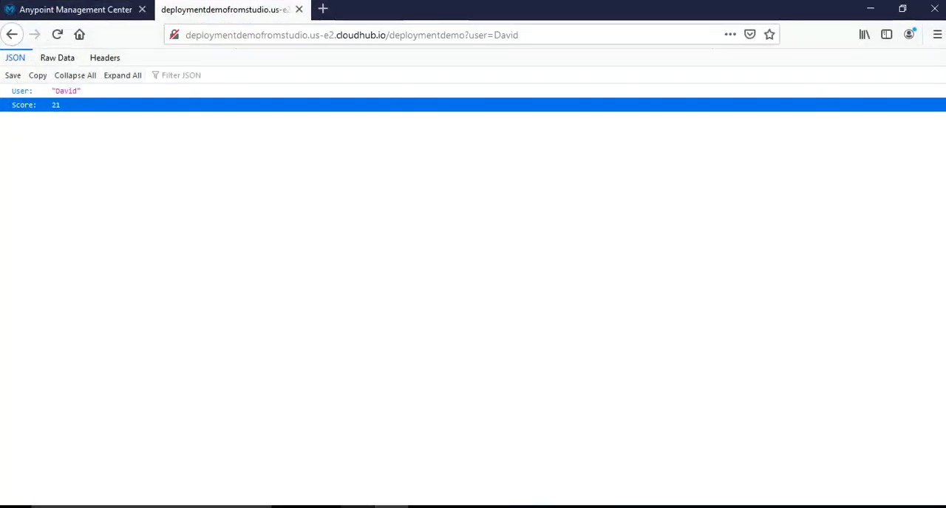
{"action": "left_click", "coordinate": [75, 10]}
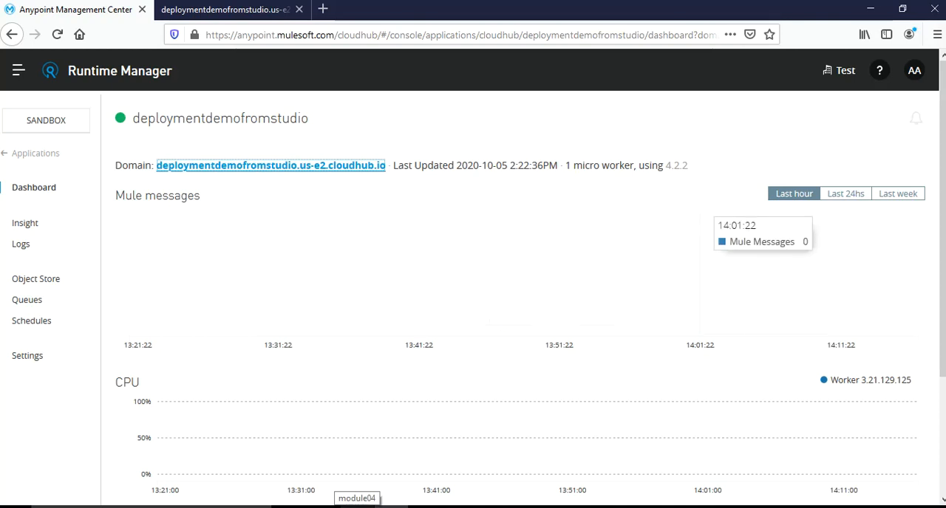
{"action": "left_click", "coordinate": [845, 193]}
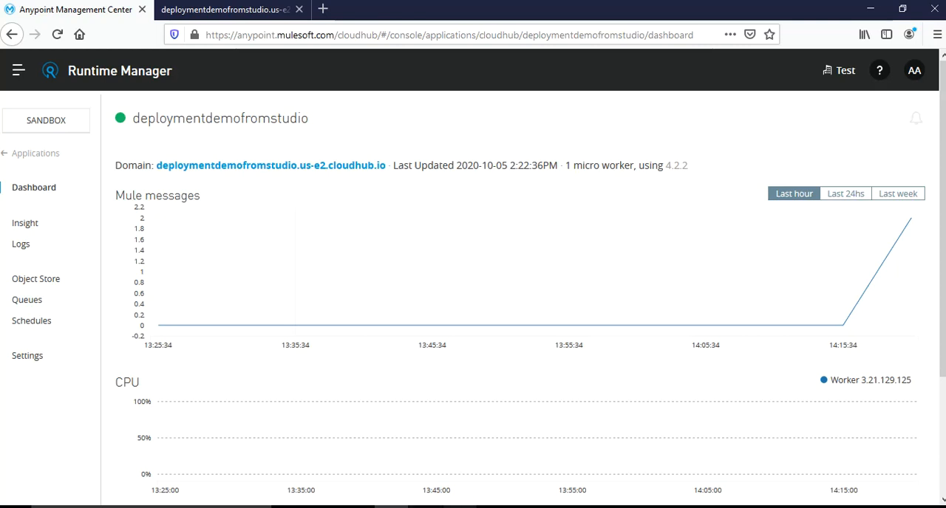
In Anypoint Studio, start exporting the deploymentdemo project as a Mule deployable archive
{"action": "key", "text": "alt+Tab"}
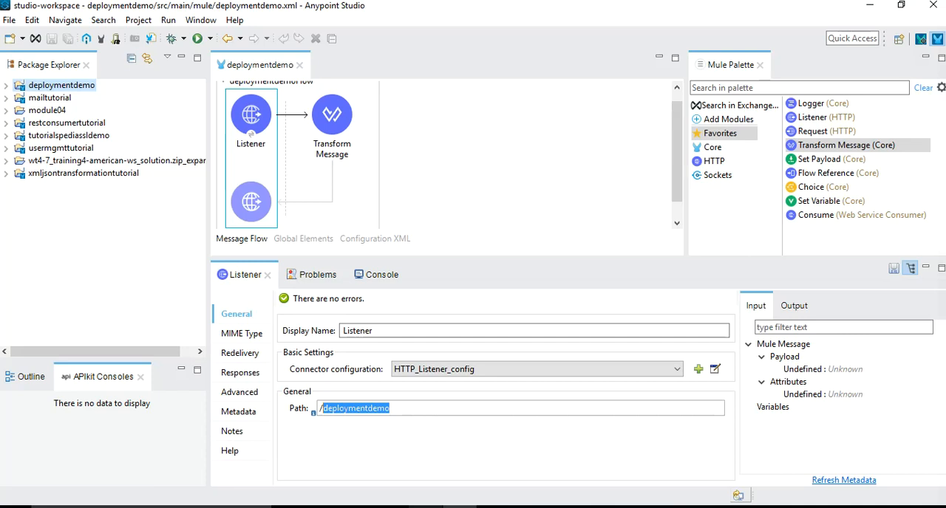
{"action": "right_click", "coordinate": [63, 85]}
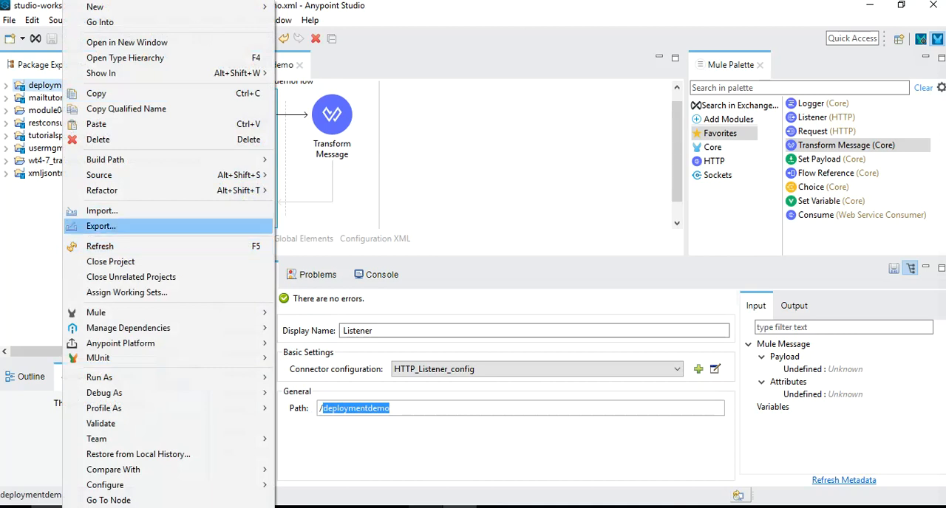
{"action": "key", "text": "Return"}
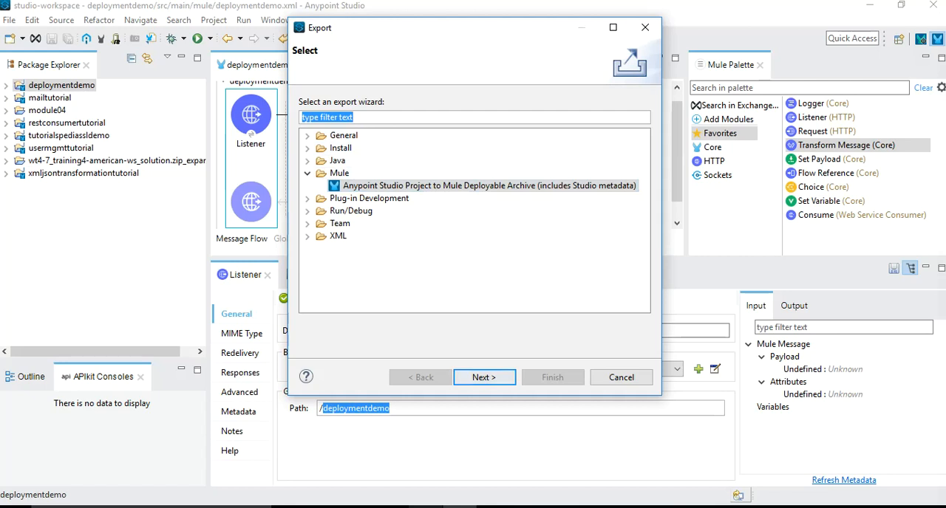
{"action": "left_click", "coordinate": [484, 378]}
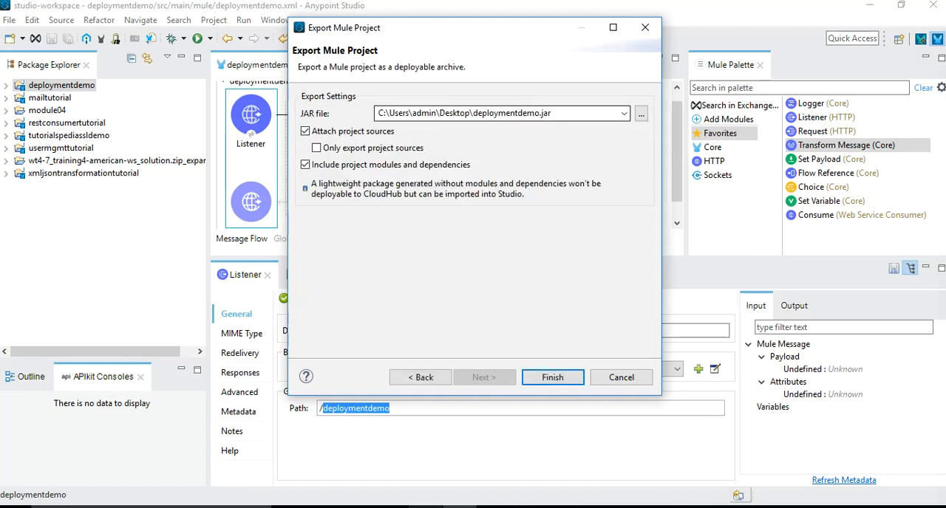
Choose the Test folder on the C: drive as the destination for the exported JAR file
{"action": "left_click", "coordinate": [641, 113]}
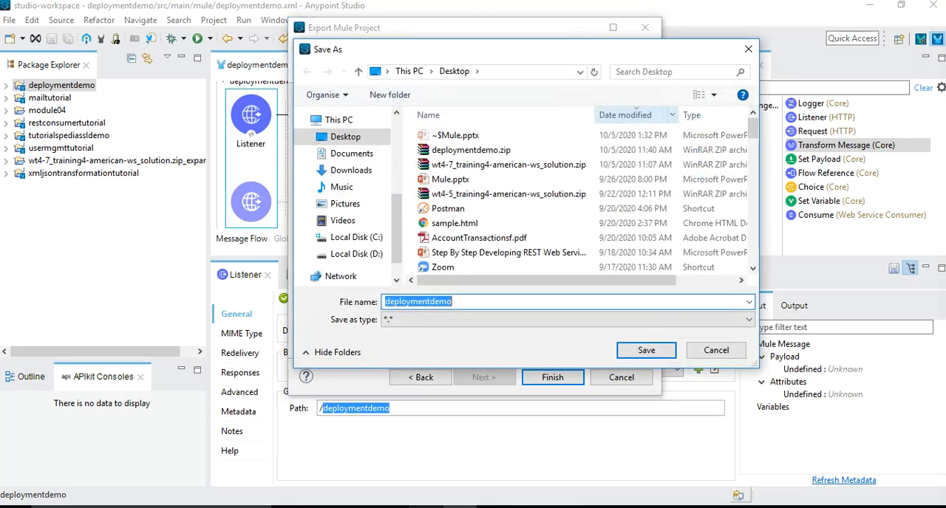
{"action": "left_click", "coordinate": [356, 238]}
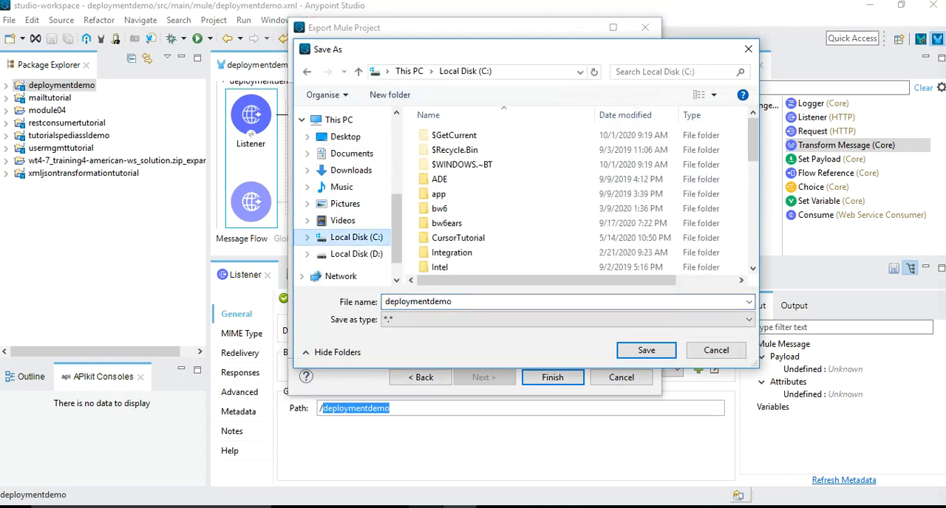
{"action": "left_click", "coordinate": [448, 223]}
{"action": "key", "text": "t"}
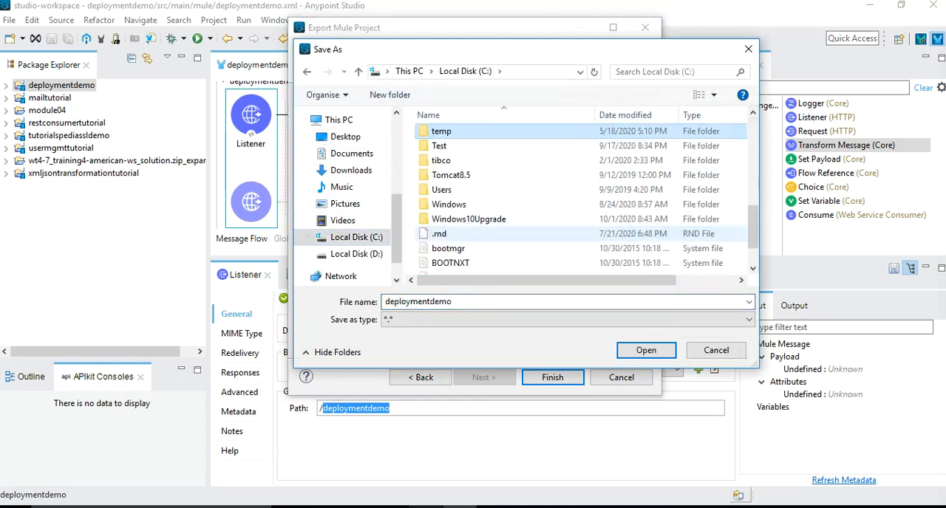
{"action": "double_click", "coordinate": [439, 146]}
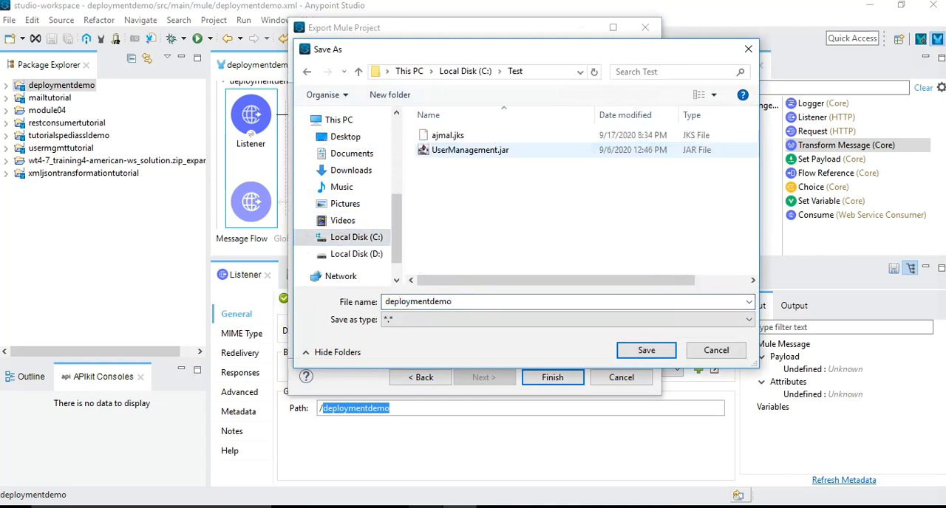
Name the archive deploymentdemorm.jar and export the project, keeping project sources, modules and dependencies included
{"action": "left_click", "coordinate": [462, 302]}
{"action": "left_click", "coordinate": [462, 301]}
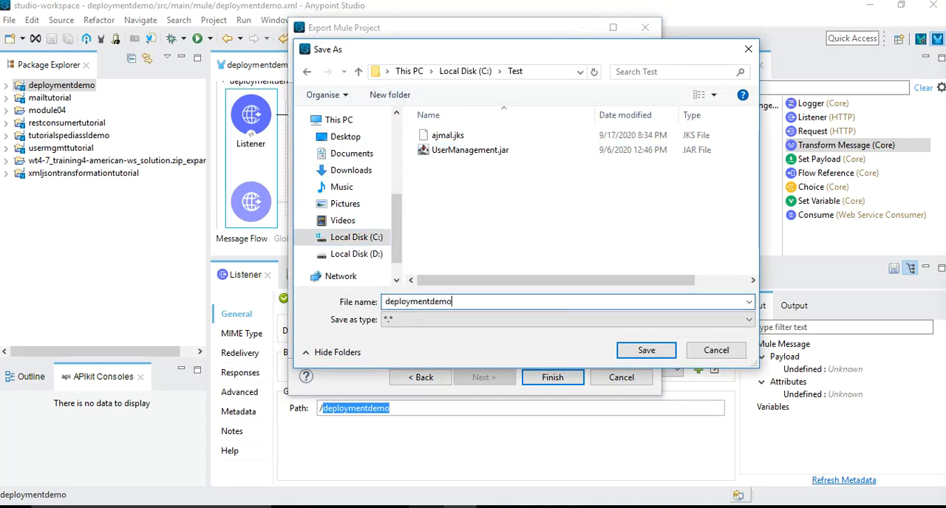
{"action": "type", "text": "rm.jar"}
{"action": "key", "text": "Tab"}
{"action": "key", "text": "shift+Tab"}
{"action": "key", "text": "Return"}
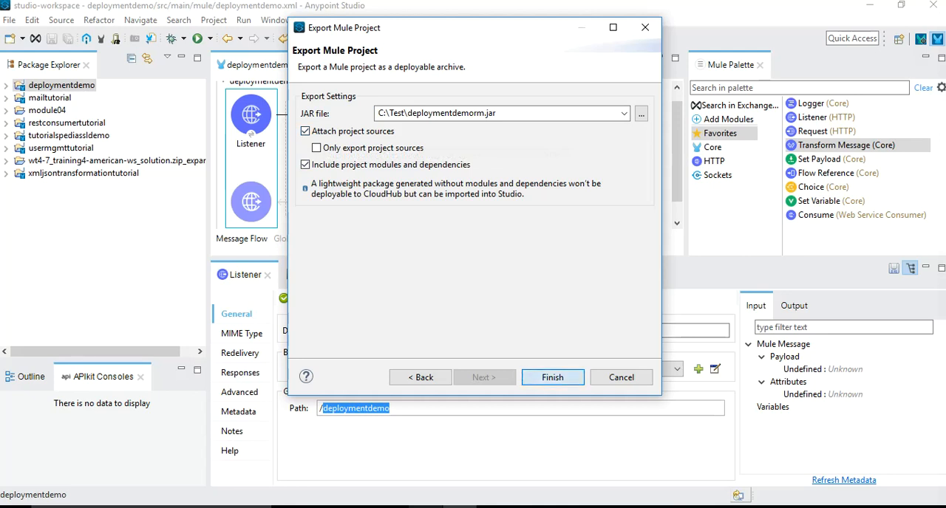
{"action": "left_click", "coordinate": [552, 378]}
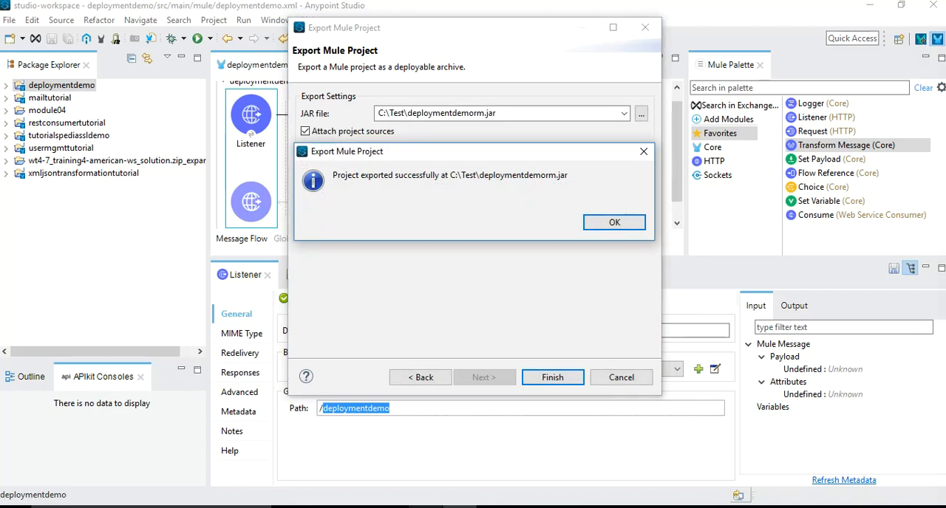
{"action": "key", "text": "Return"}
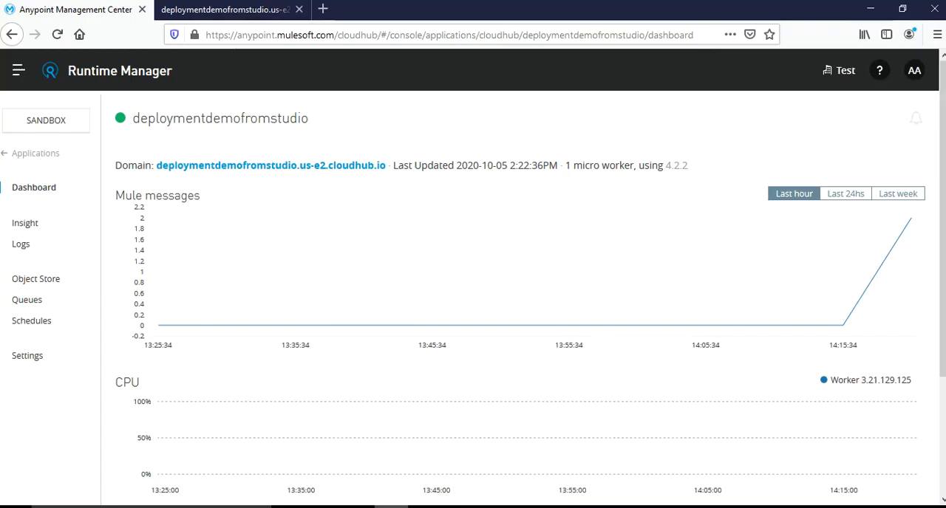
Return to the Runtime Manager applications list and start a new application deployment
{"action": "left_click", "coordinate": [19, 70]}
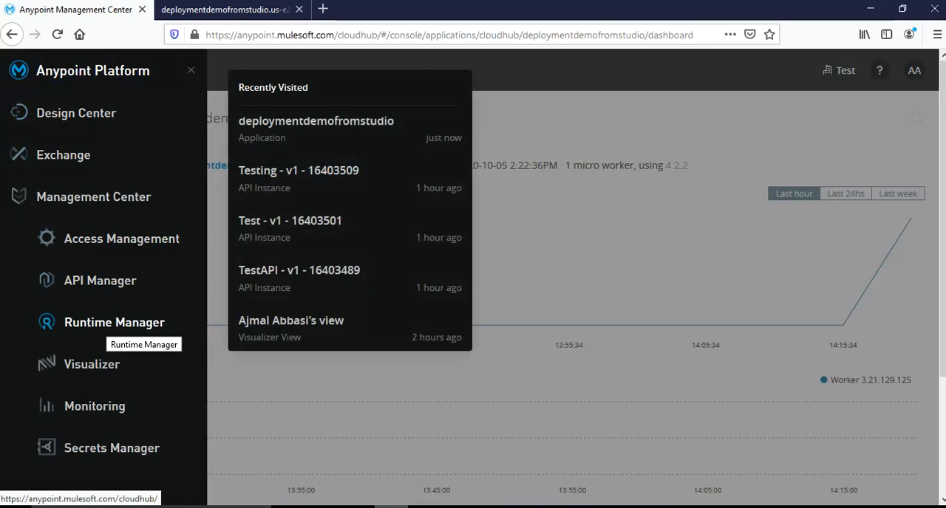
{"action": "left_click", "coordinate": [114, 322]}
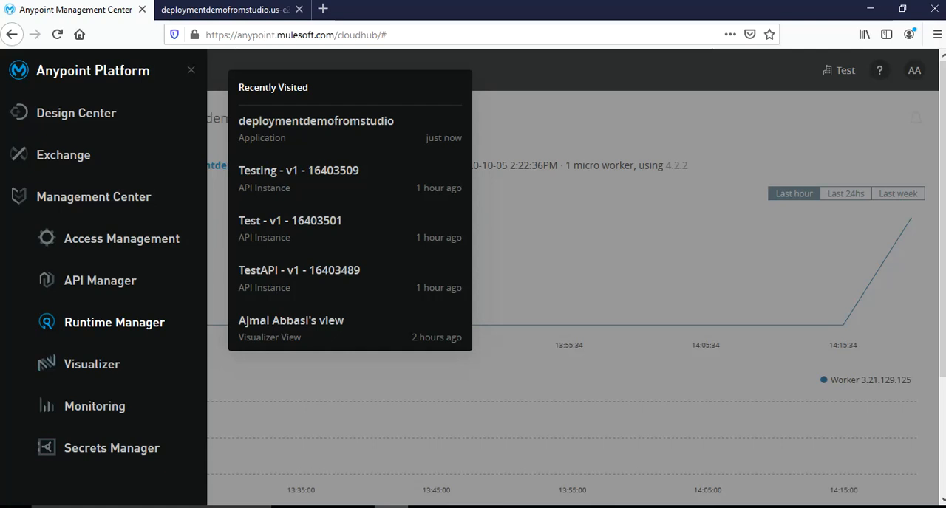
{"action": "left_click", "coordinate": [339, 403]}
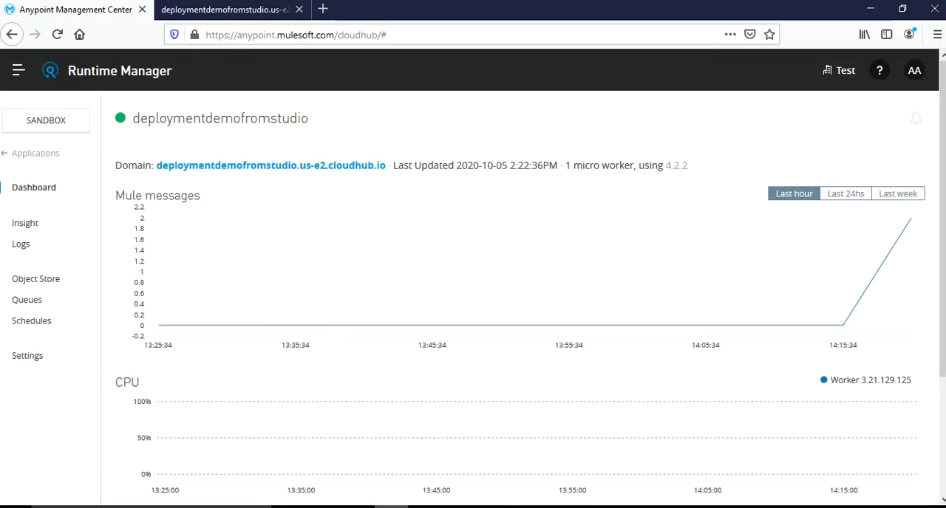
{"action": "left_click", "coordinate": [36, 153]}
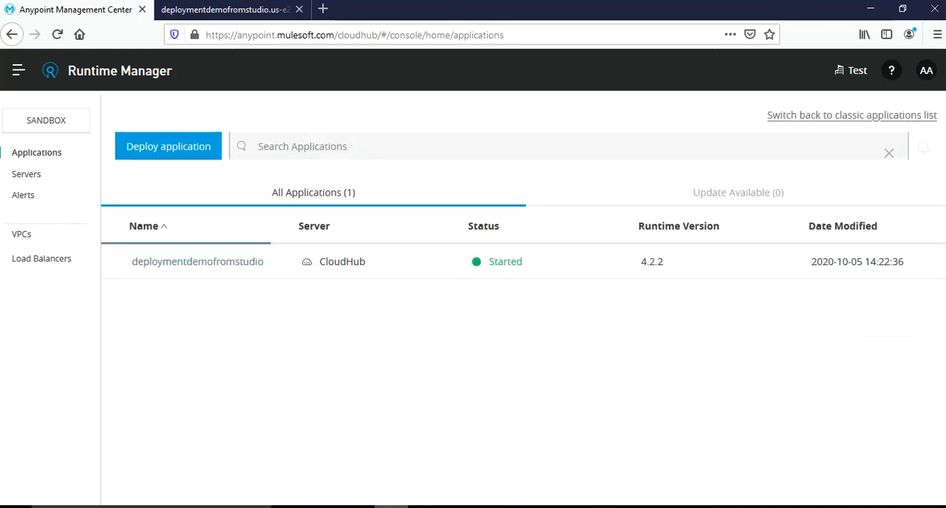
{"action": "left_click", "coordinate": [168, 147]}
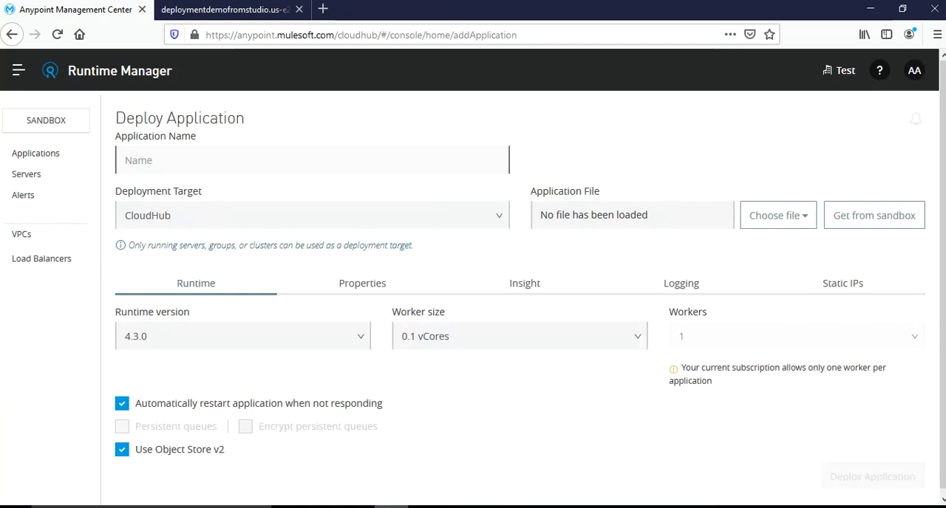
Upload deploymentdemorm.jar from the Test folder on the C: drive as the application file
{"action": "left_click", "coordinate": [778, 215]}
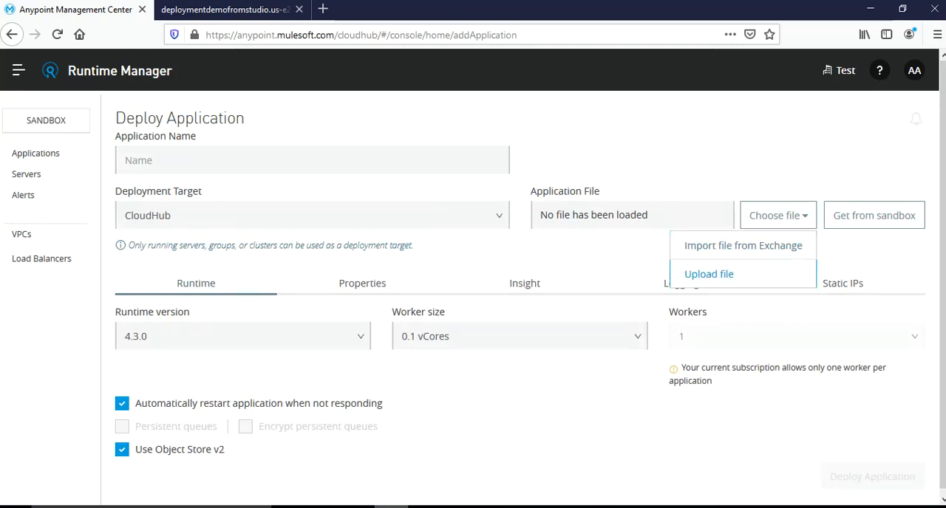
{"action": "left_click", "coordinate": [708, 274]}
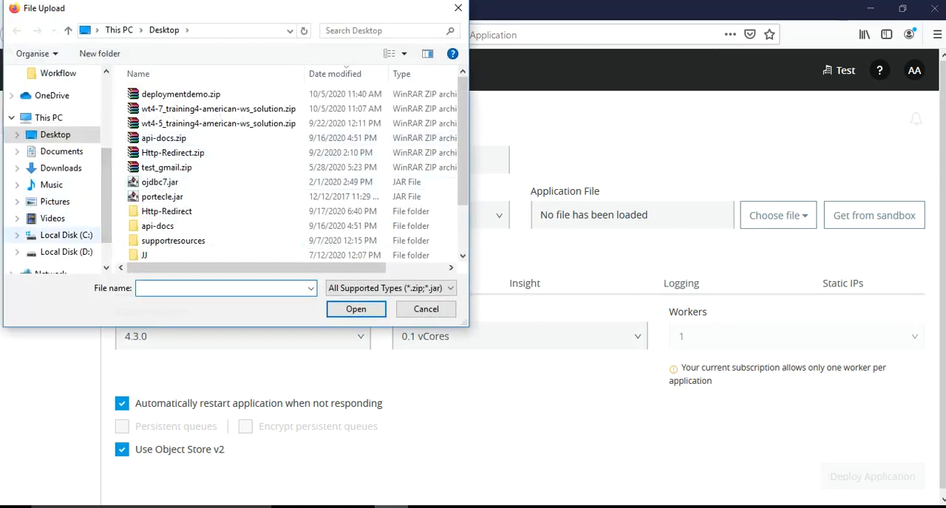
{"action": "left_click", "coordinate": [66, 235]}
{"action": "scroll", "coordinate": [221, 177], "scroll_direction": "down", "scroll_amount": 5}
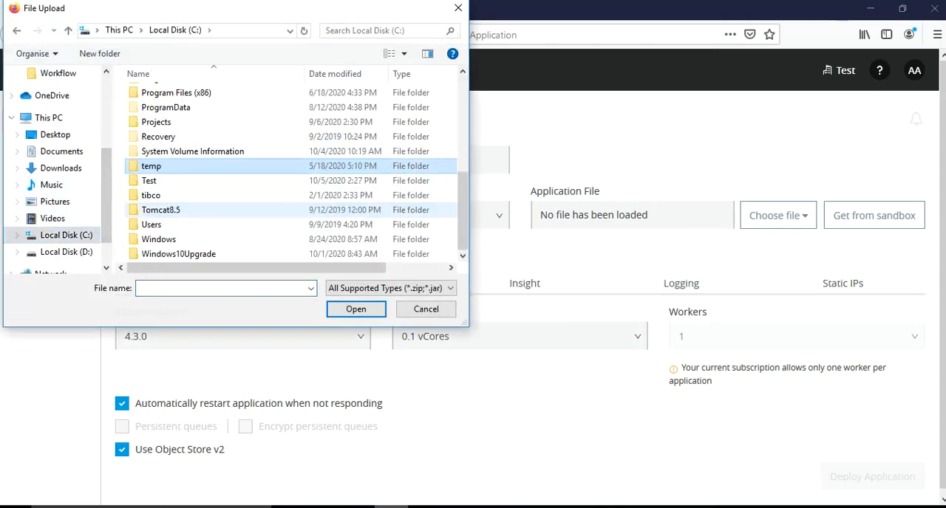
{"action": "double_click", "coordinate": [149, 181]}
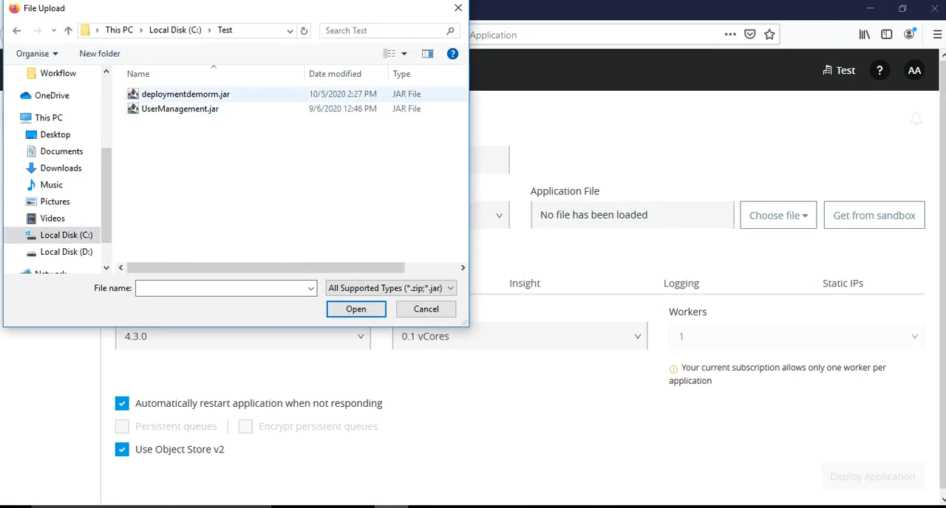
{"action": "left_click", "coordinate": [186, 95]}
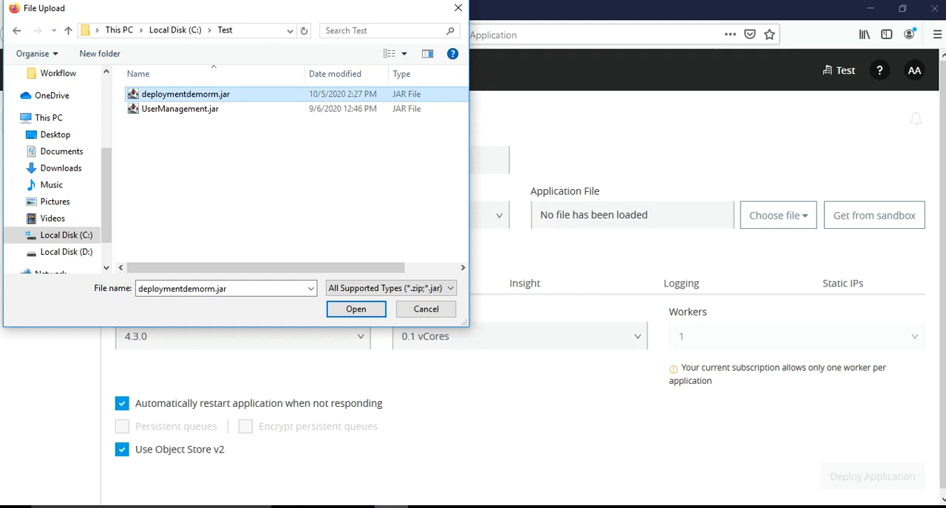
{"action": "left_click", "coordinate": [355, 309]}
Name the new application DeploymentDemoRM
{"action": "left_click", "coordinate": [311, 160]}
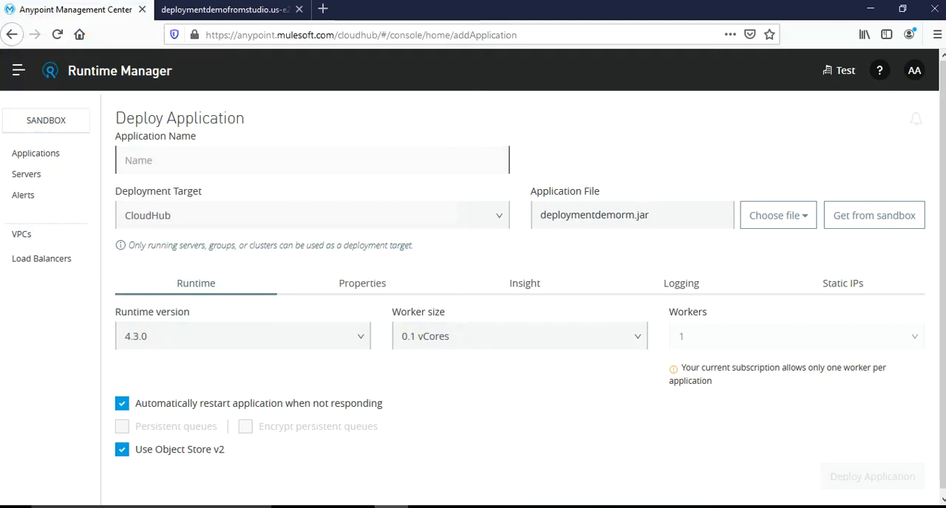
{"action": "type", "text": "DeploymentDeo"}
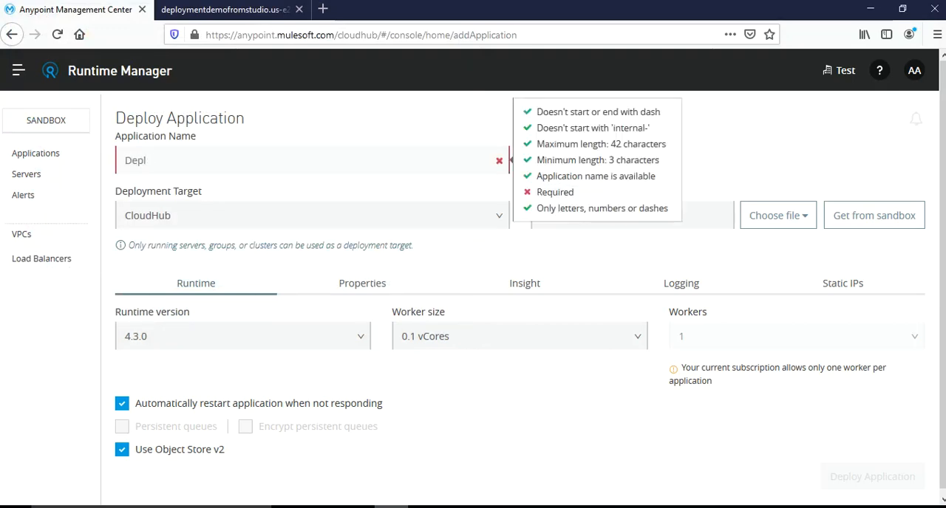
{"action": "key", "text": "BackSpace"}
{"action": "type", "text": "moRM"}
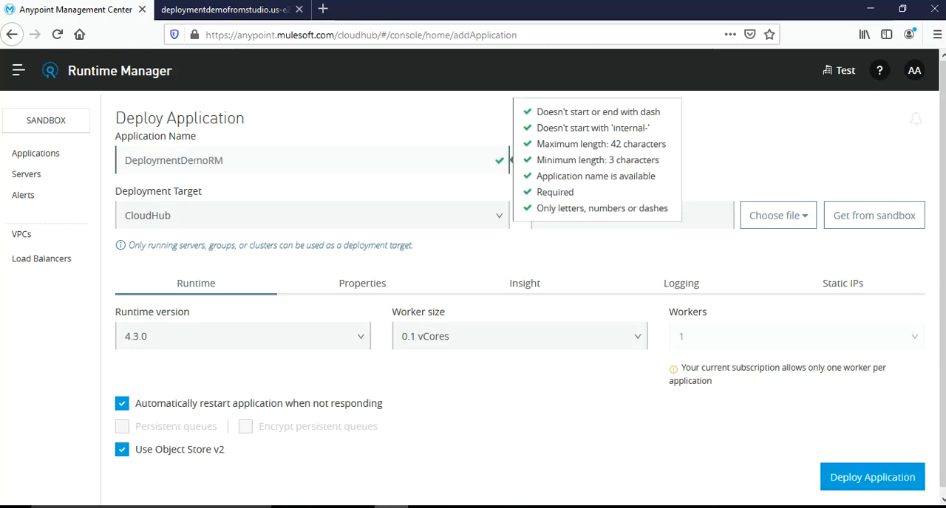
{"action": "key", "text": "Tab"}
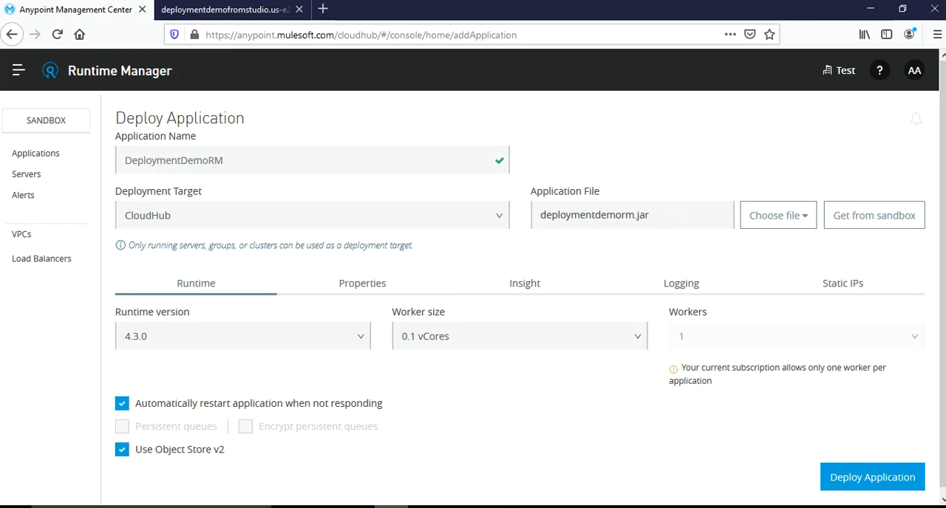
Set the runtime version to 4.2.2 and deploy the application to CloudHub
{"action": "left_click", "coordinate": [242, 336]}
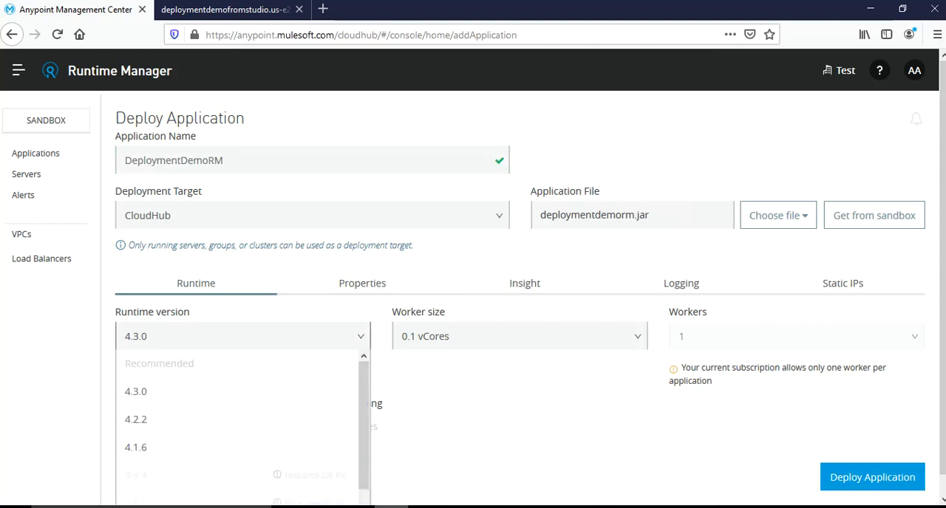
{"action": "left_click", "coordinate": [136, 420]}
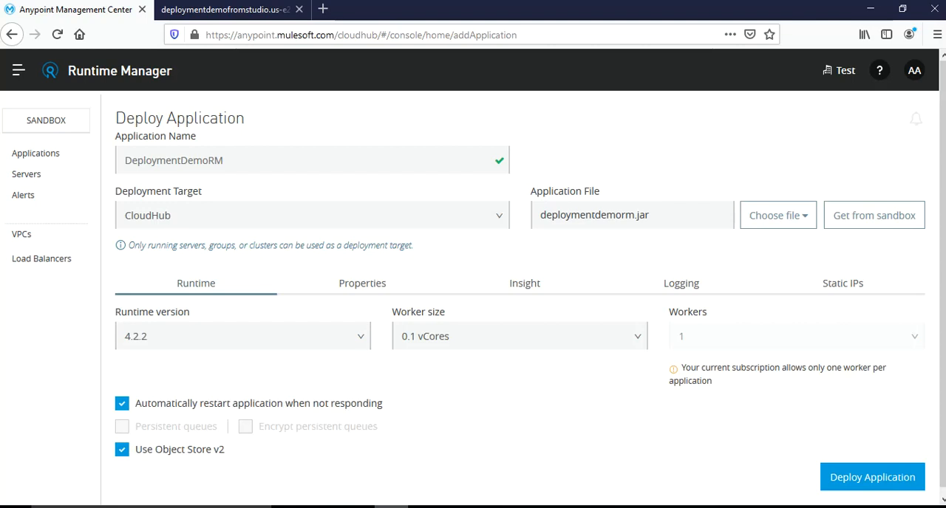
{"action": "scroll", "coordinate": [473, 295], "scroll_direction": "down", "scroll_amount": 1}
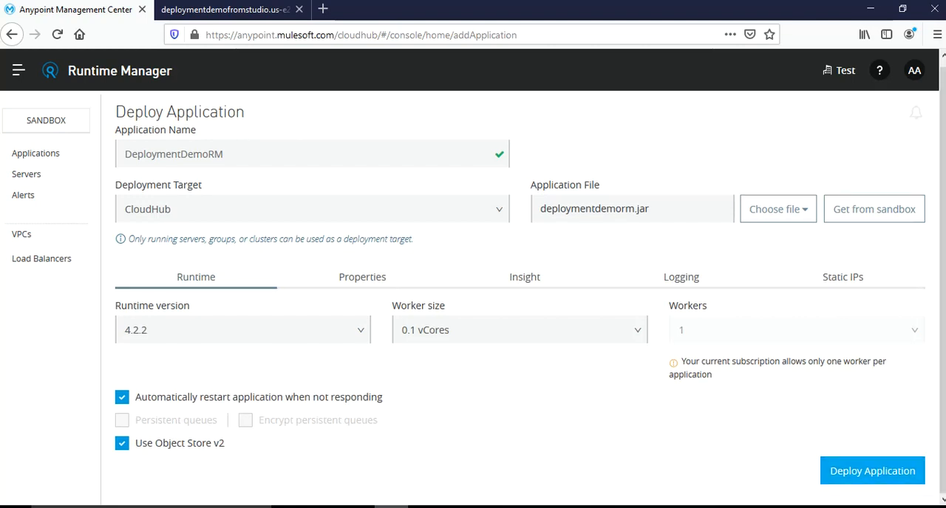
{"action": "left_click", "coordinate": [872, 471]}
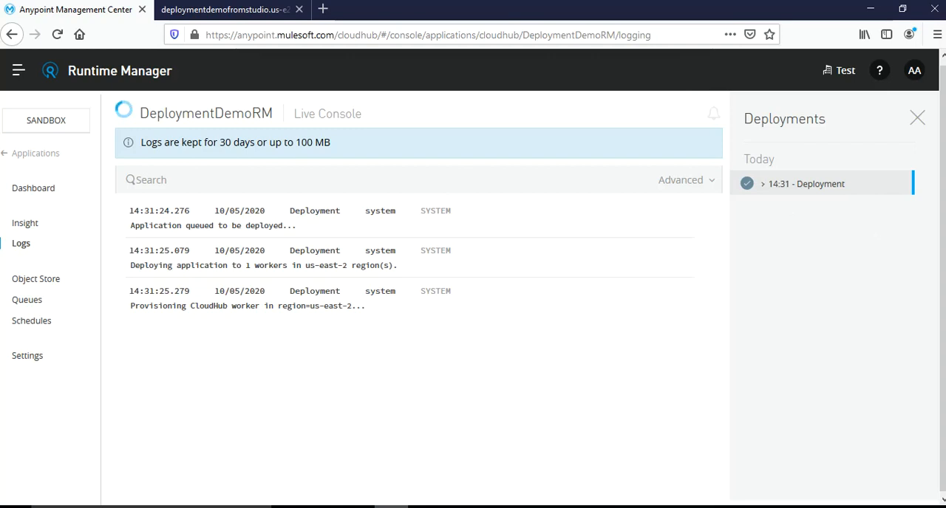
Follow the DeploymentDemoRM live console log and check the latest entries for the application's start-up status
{"action": "left_click_drag", "start_coordinate": [135, 347], "coordinate": [316, 347]}
{"action": "left_click", "coordinate": [316, 347]}
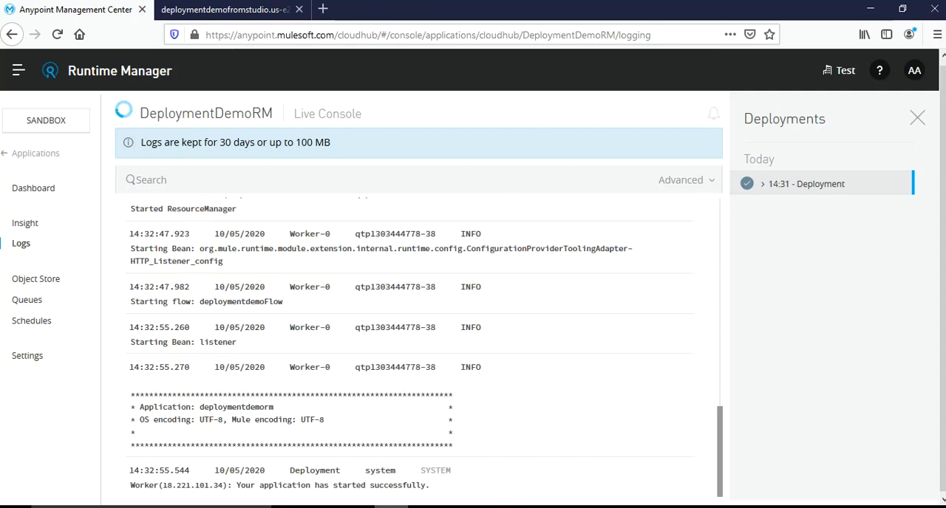
{"action": "left_click_drag", "start_coordinate": [259, 471], "coordinate": [451, 470]}
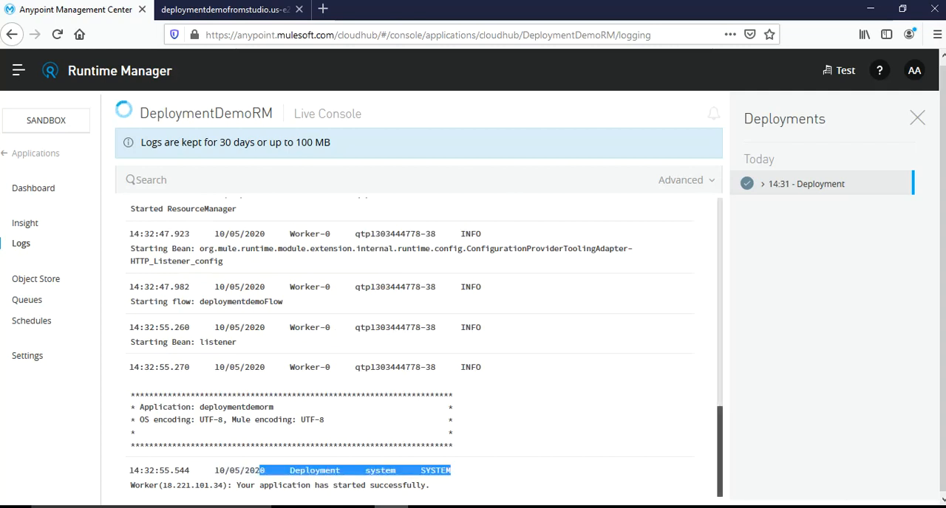
{"action": "left_click", "coordinate": [452, 472]}
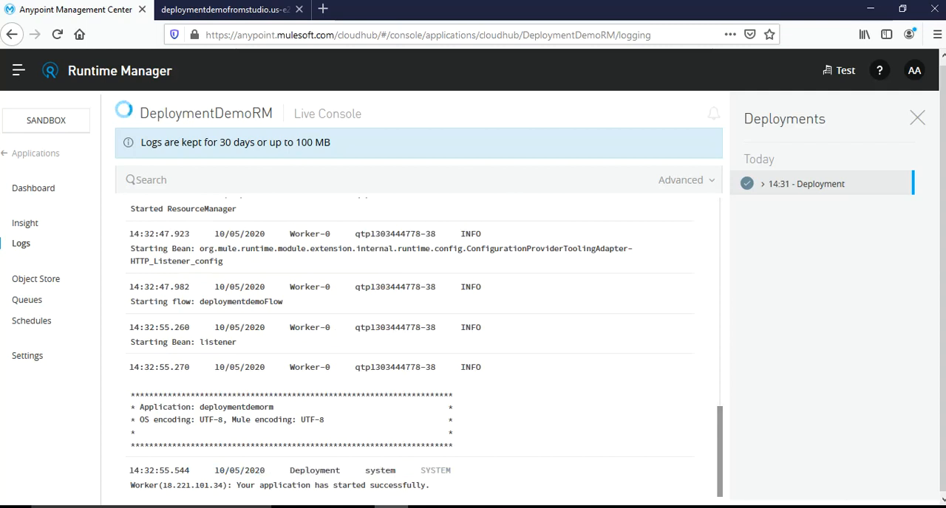
{"action": "left_click_drag", "start_coordinate": [239, 485], "coordinate": [421, 471]}
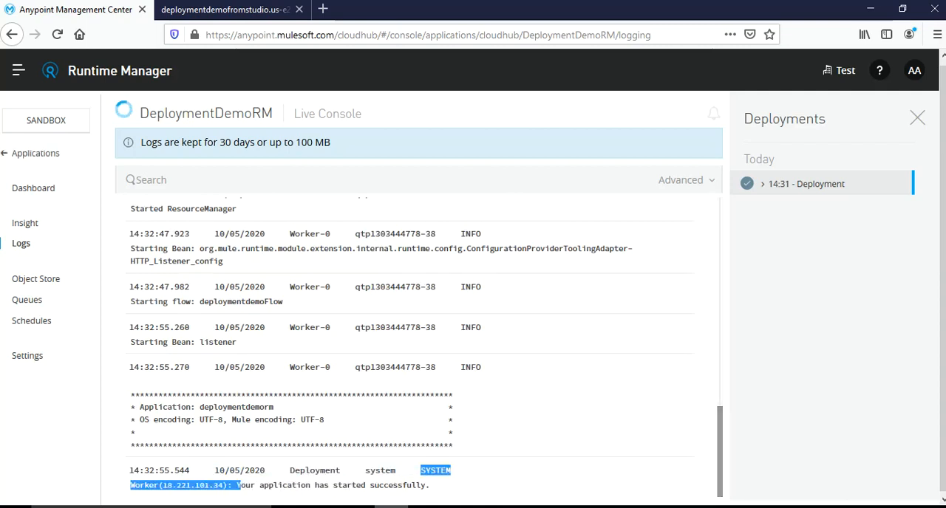
Open the deploymentdemorm application's dashboard from the applications list and launch its domain address
{"action": "left_click", "coordinate": [36, 153]}
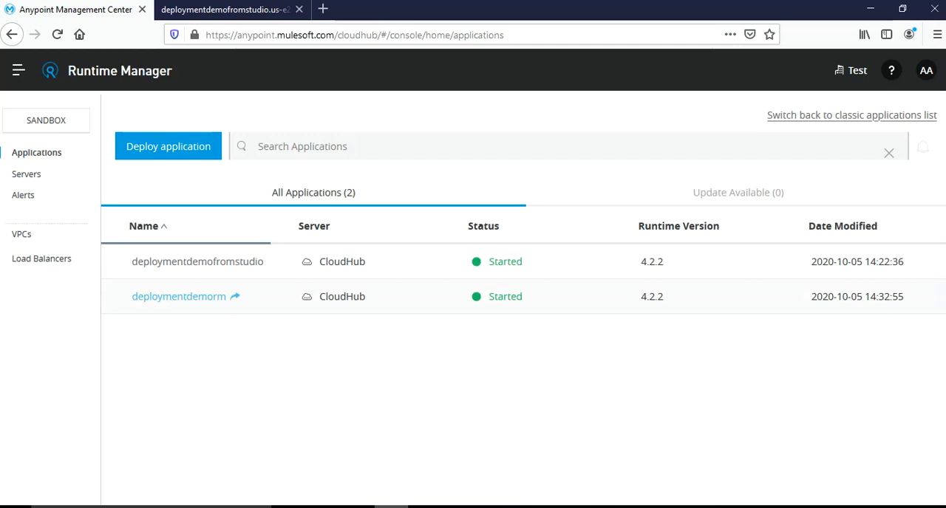
{"action": "left_click", "coordinate": [179, 297]}
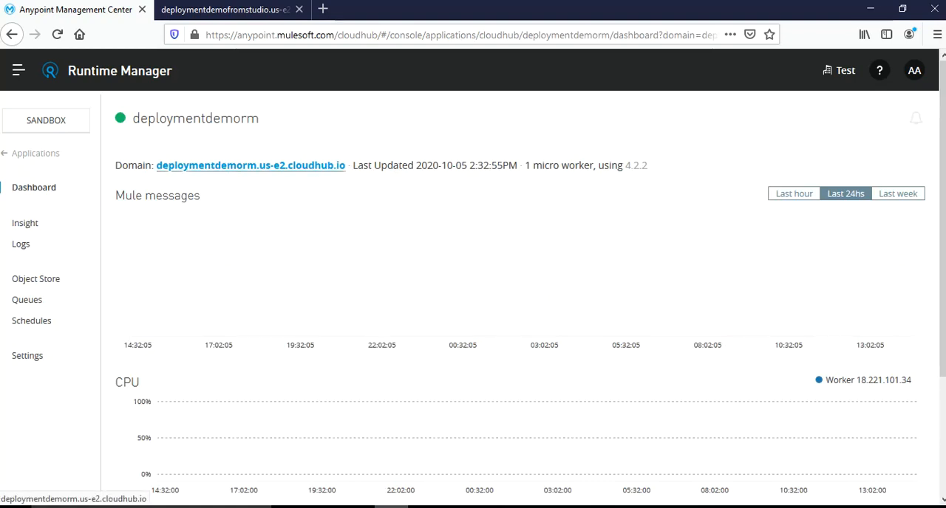
{"action": "left_click", "coordinate": [251, 166]}
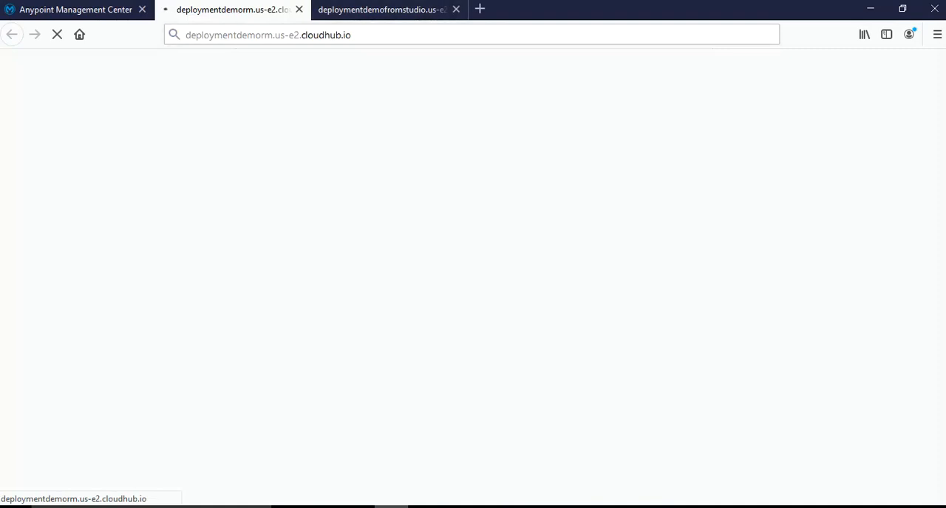
Call the /deploymentdemo endpoint on the deploymentdemorm domain with a sample first name as the user query parameter
{"action": "left_click", "coordinate": [414, 34]}
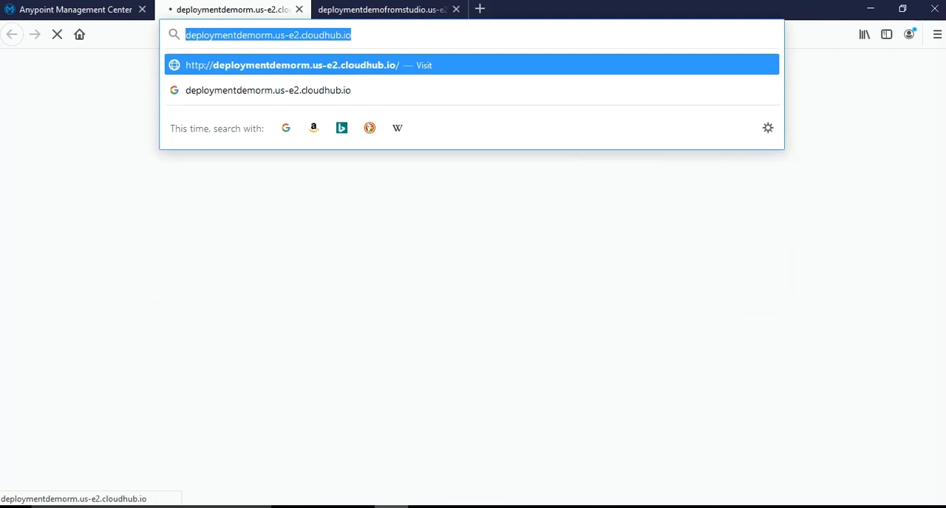
{"action": "left_click", "coordinate": [353, 35]}
{"action": "type", "text": "/deployment"}
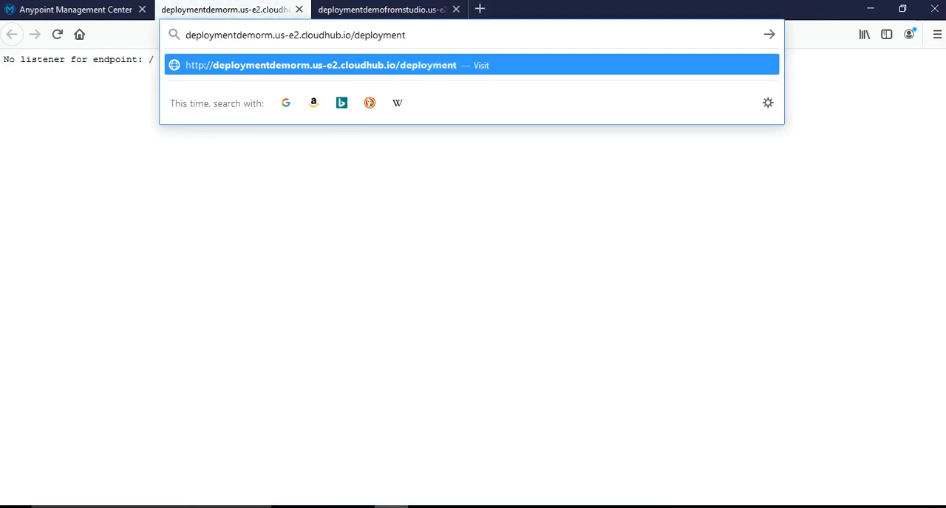
{"action": "type", "text": "demo"}
{"action": "type", "text": "?"}
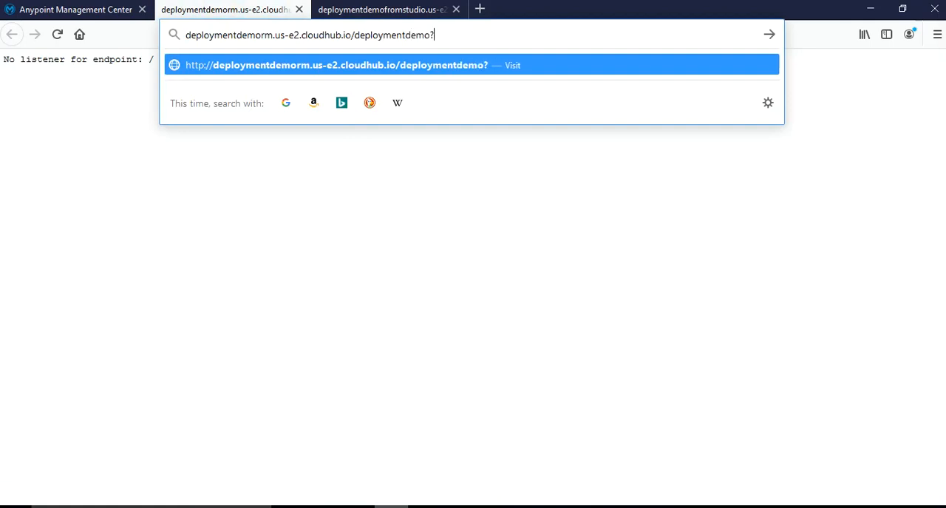
{"action": "type", "text": "user=c"}
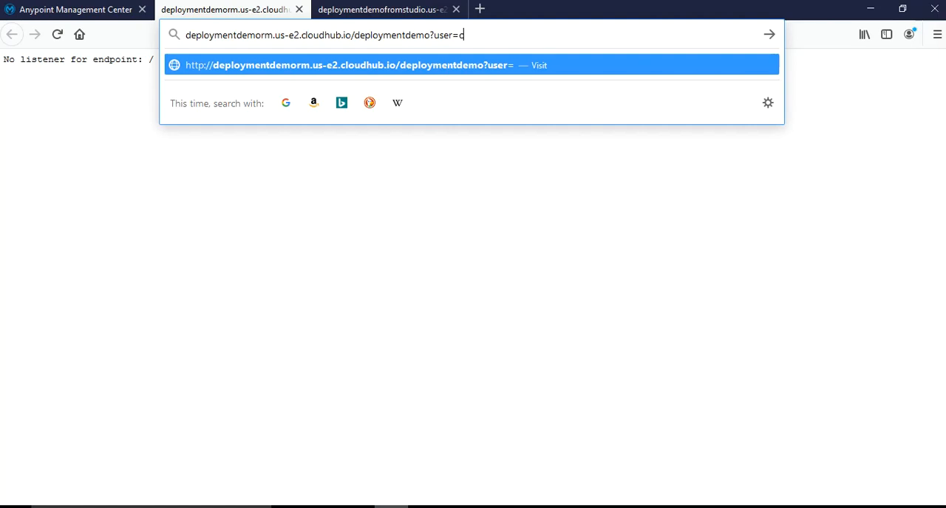
{"action": "type", "text": "hris"}
{"action": "key", "text": "Return"}
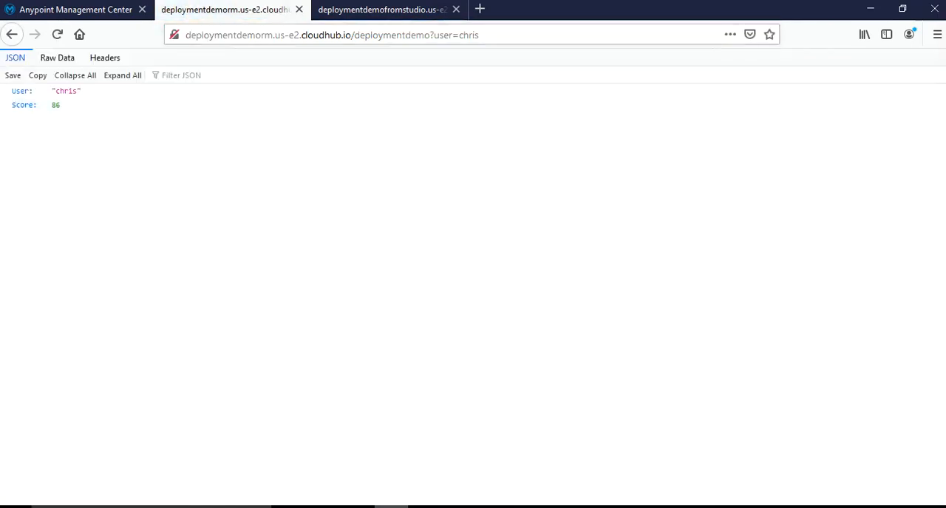
Request the endpoint again with a different first name in the user query parameter
{"action": "double_click", "coordinate": [468, 35]}
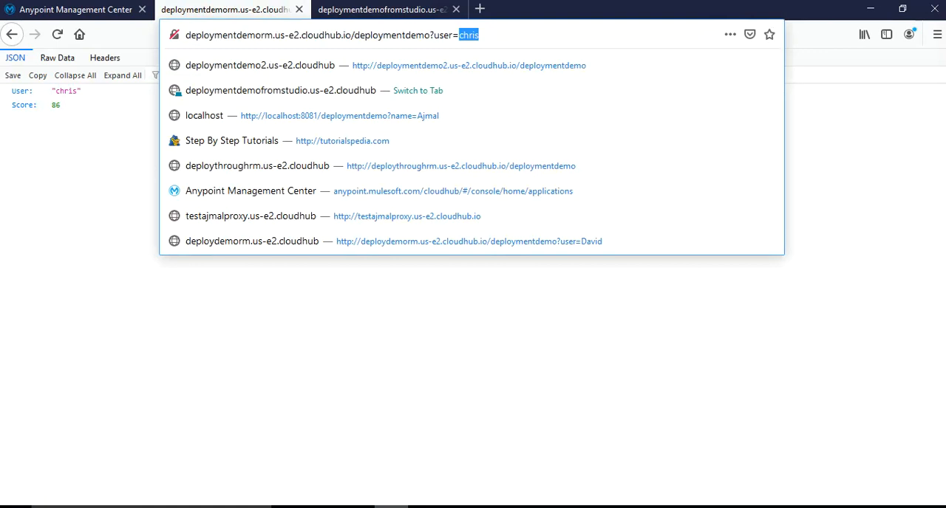
{"action": "type", "text": "ali"}
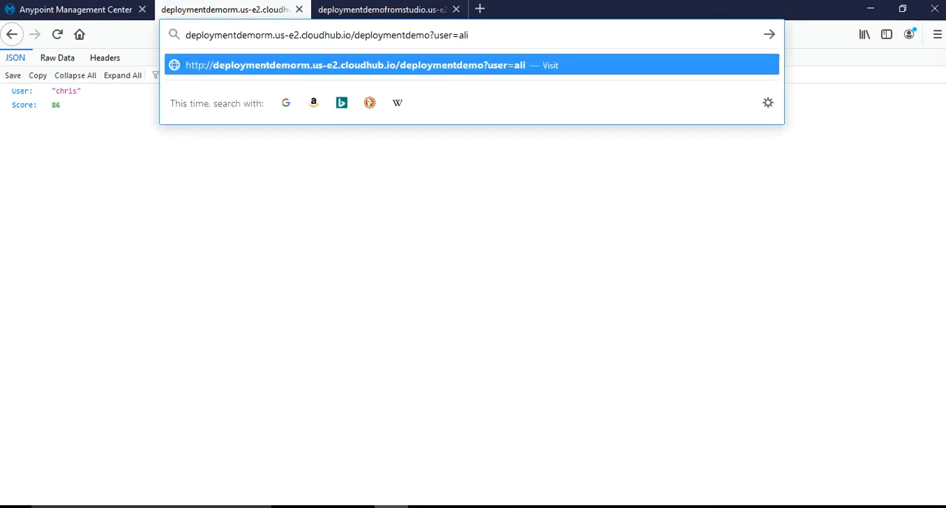
{"action": "key", "text": "Return"}
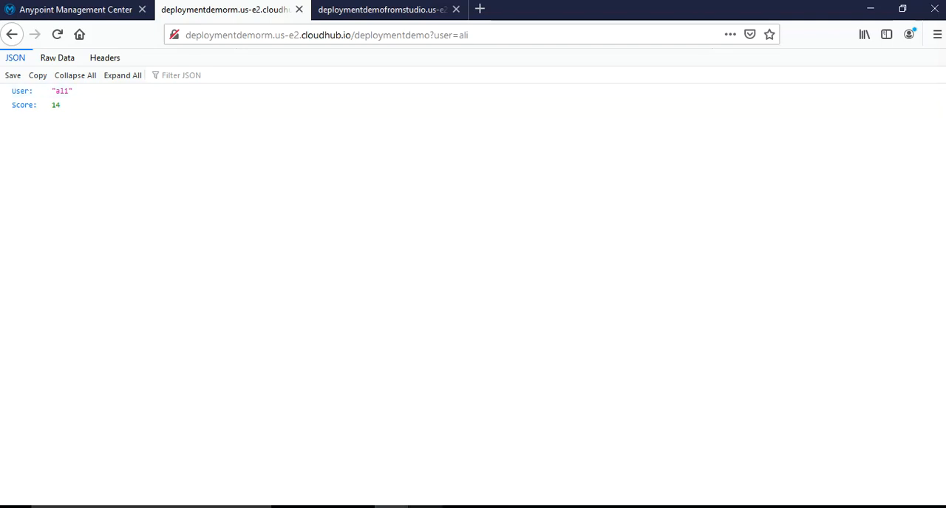
Return to the deploymentdemorm application's dashboard in Runtime Manager
{"action": "key", "text": "alt+Tab"}
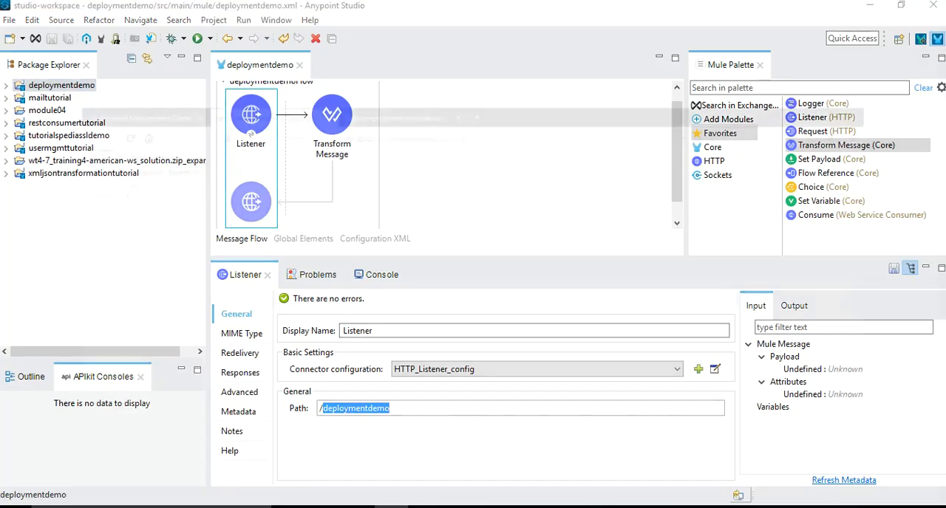
{"action": "key", "text": "alt+Tab"}
{"action": "left_click", "coordinate": [75, 10]}
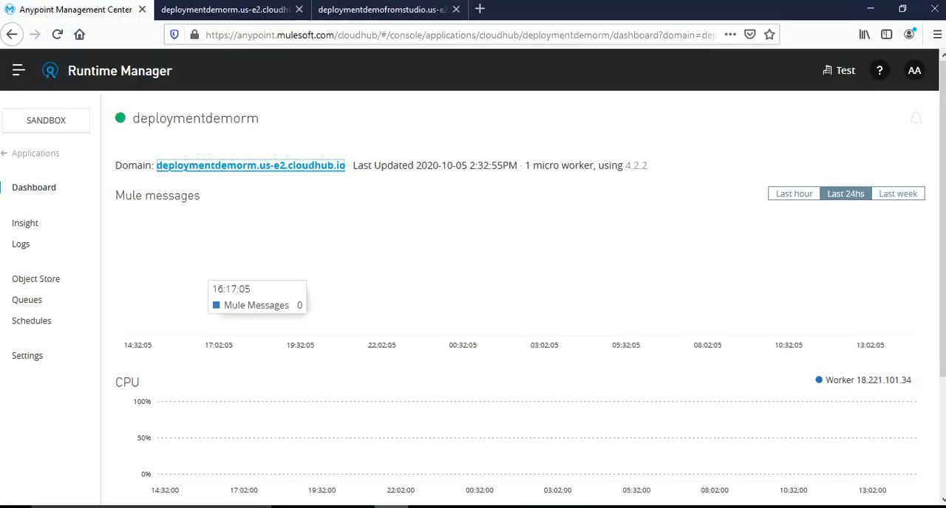